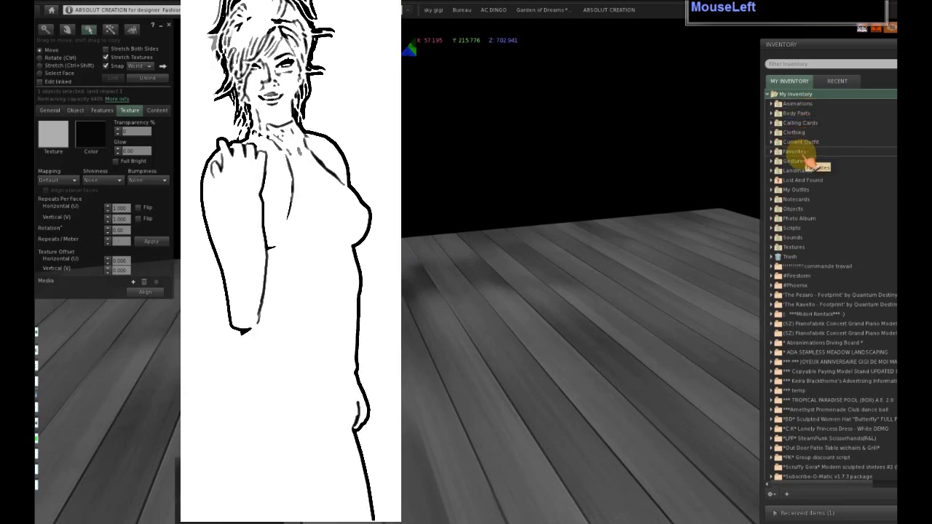
- Place the r29-size3 dress from the Clothing inventory's Mesh, FEMMES, 18-R29 folder onto the wooden floor
click(794, 133)
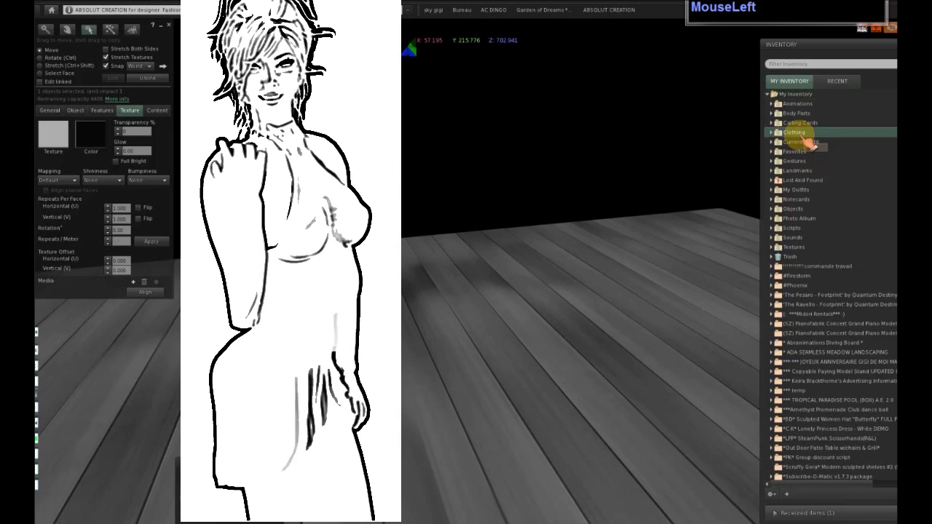
click(774, 133)
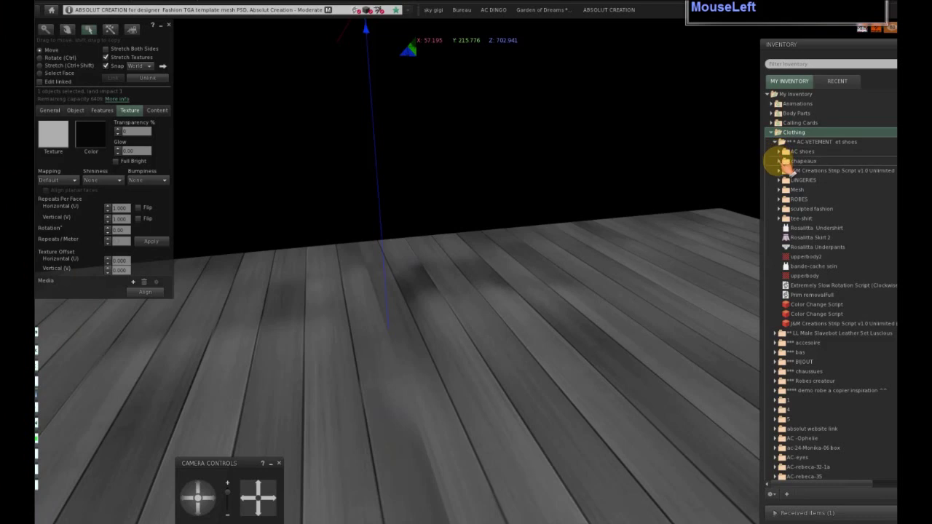
click(779, 190)
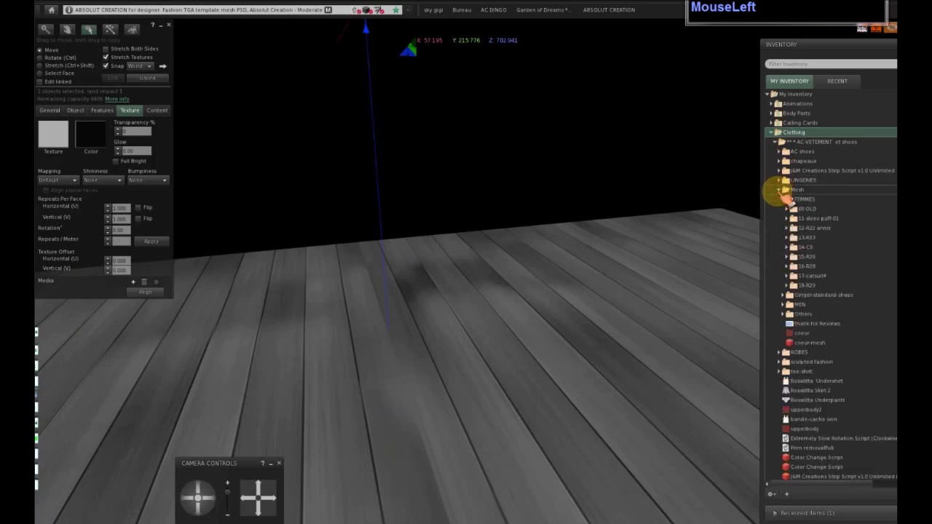
drag(808, 297, 832, 273)
scroll(833, 335, down, 3)
click(832, 263)
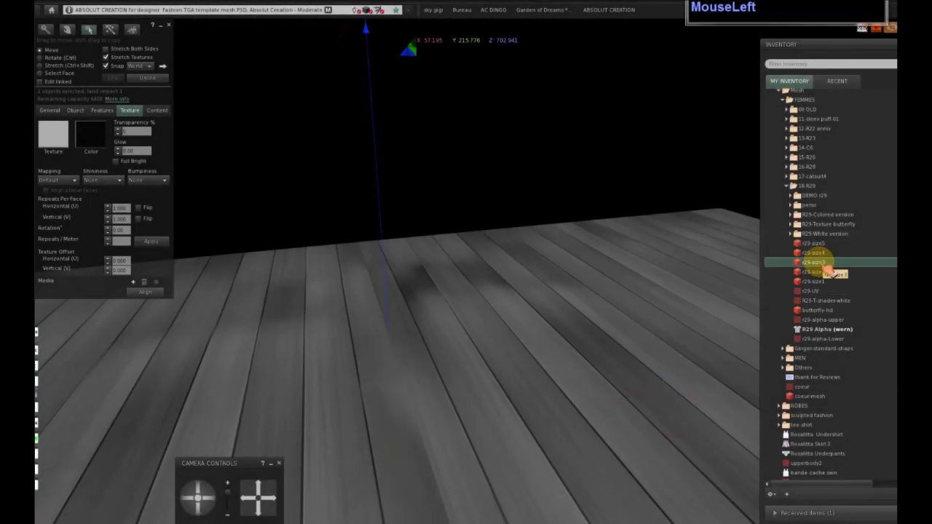
drag(830, 270, 454, 341)
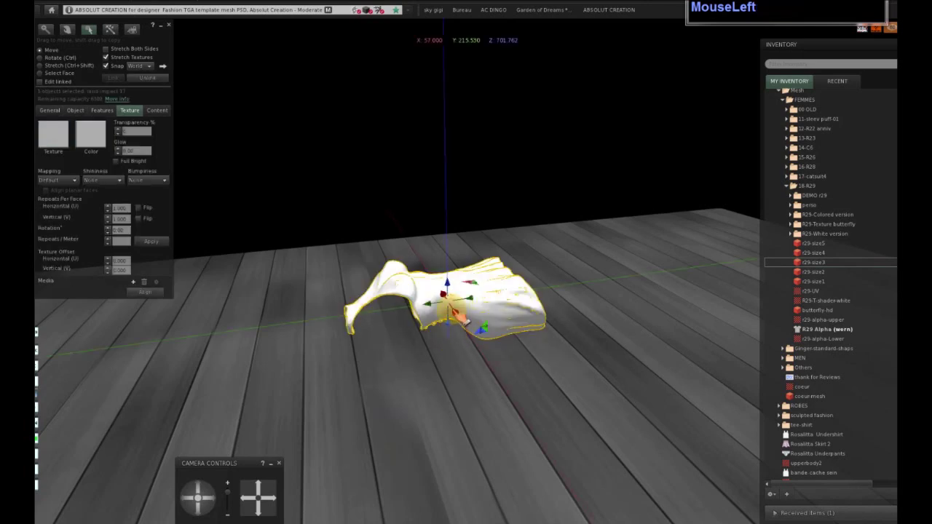
- Rotate the dress 90° about X to stand it upright, and turn its front toward the view
key(ctrl)
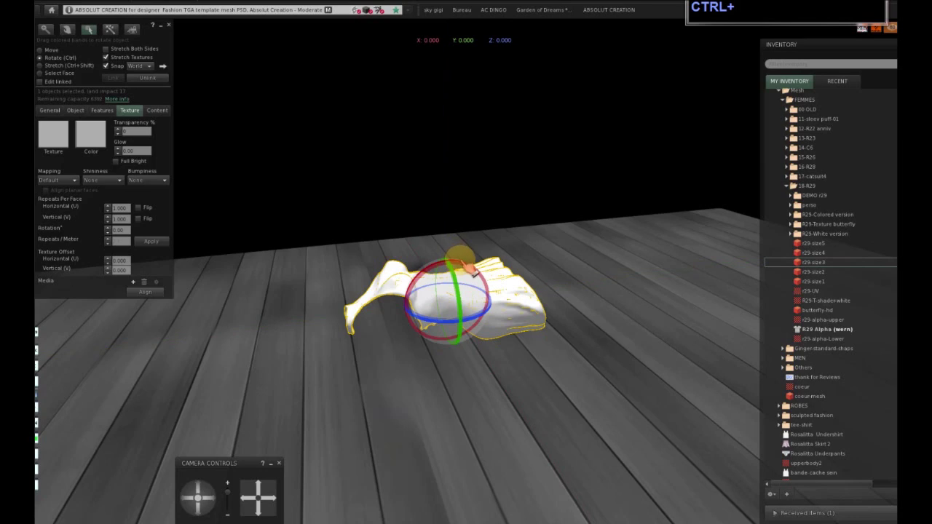
drag(467, 273, 489, 282)
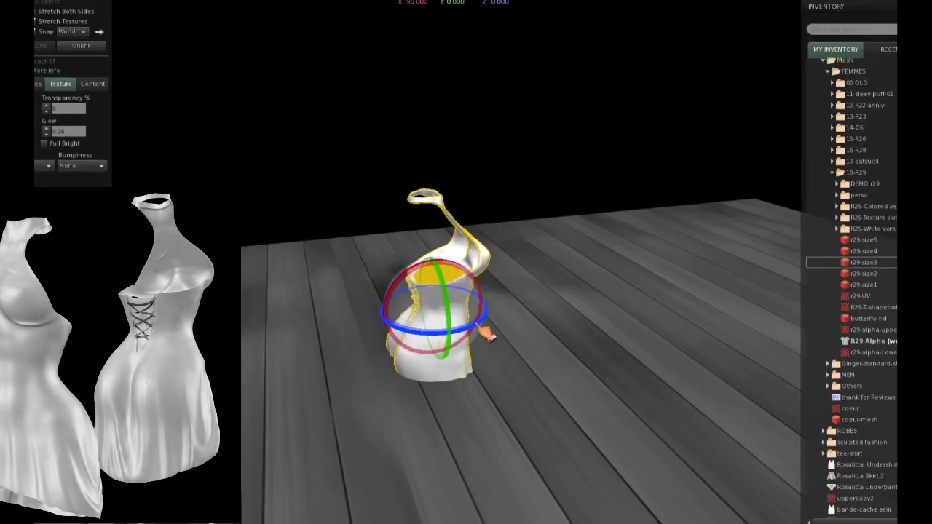
drag(489, 333, 210, 194)
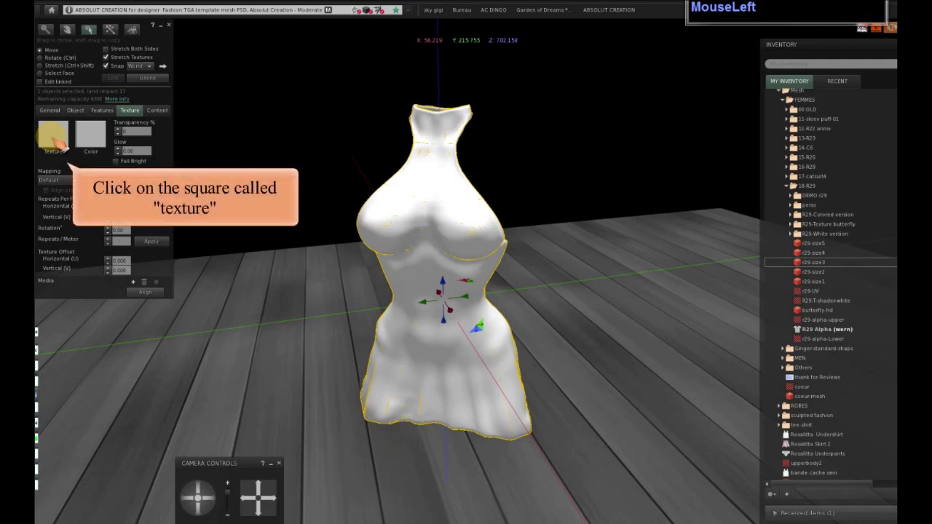
- Open the texture picker for the dress and look through the R29-Texture butterfly inventory folder for the shader textures
click(56, 138)
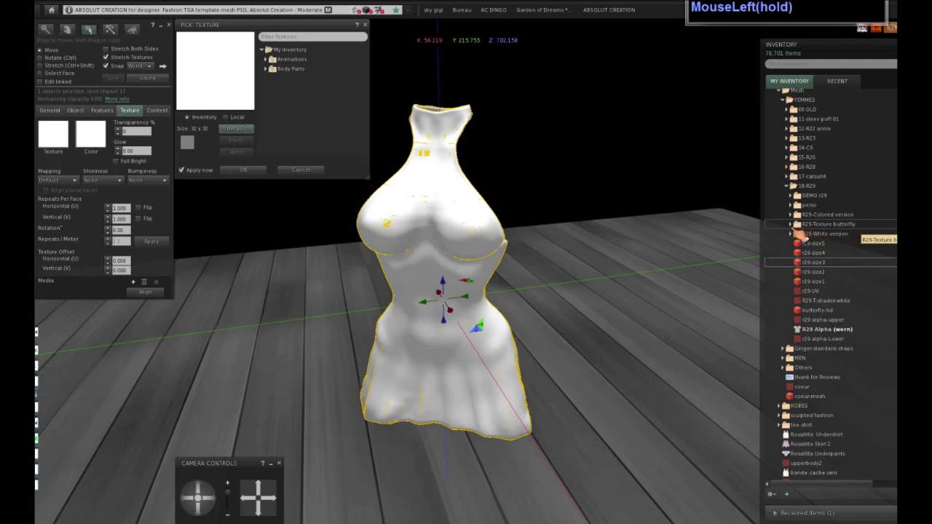
click(792, 225)
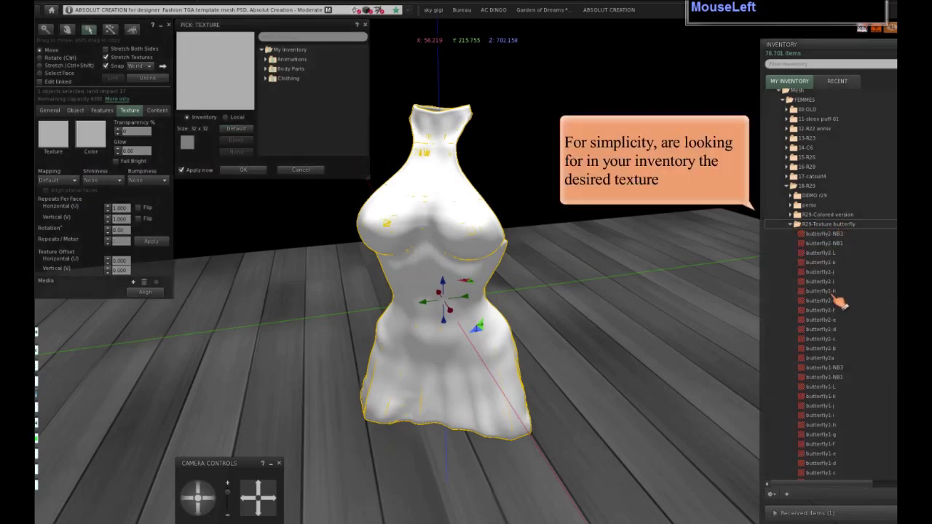
scroll(819, 430, down, 1)
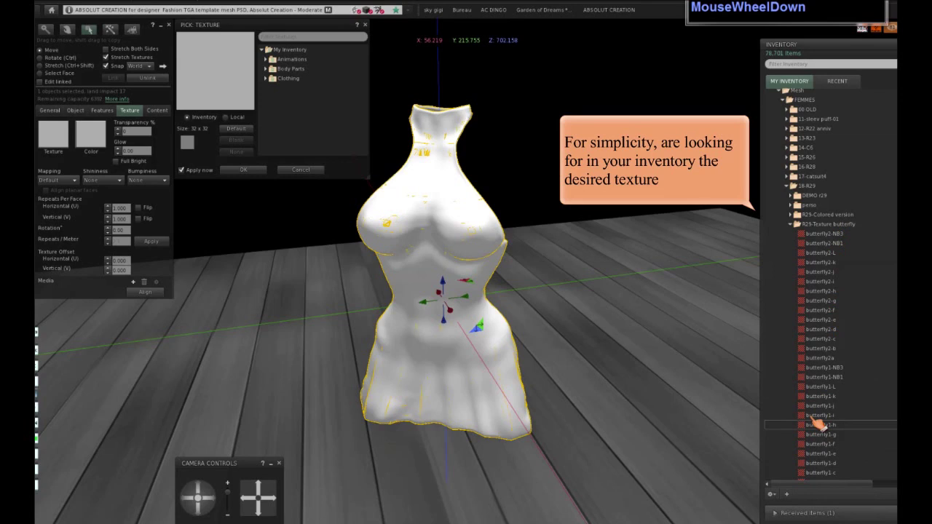
scroll(820, 426, down, 5)
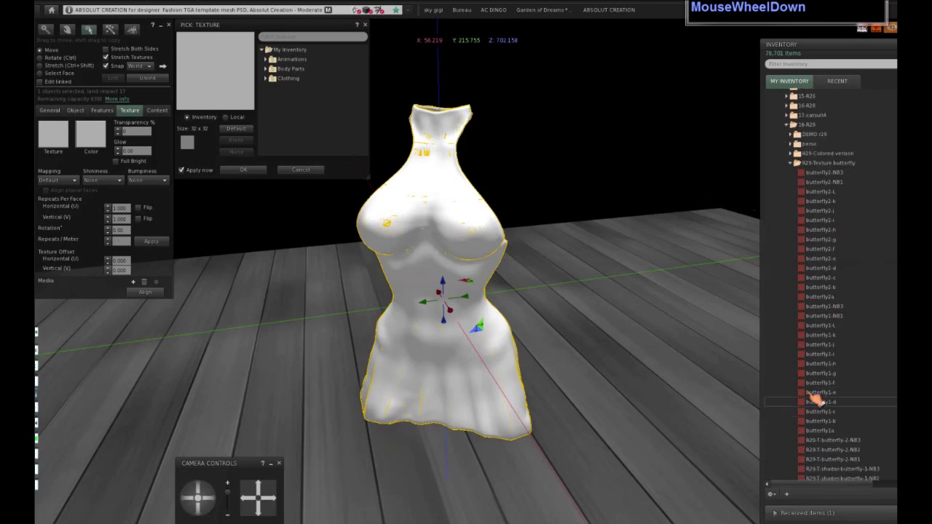
scroll(813, 382, down, 1)
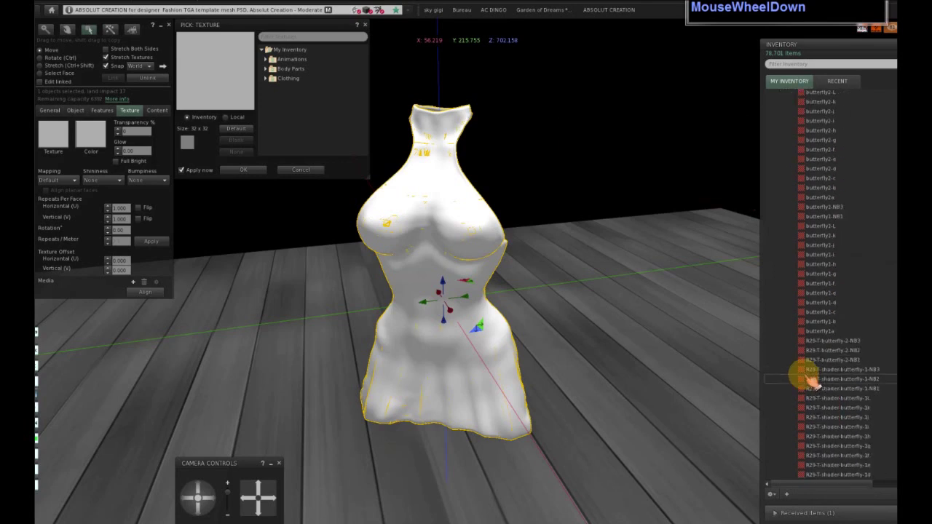
scroll(804, 377, down, 3)
- Check the shader texture names by selecting R29-T-shader-butterfly-1L through 1b, and leave only 1L selected
click(848, 307)
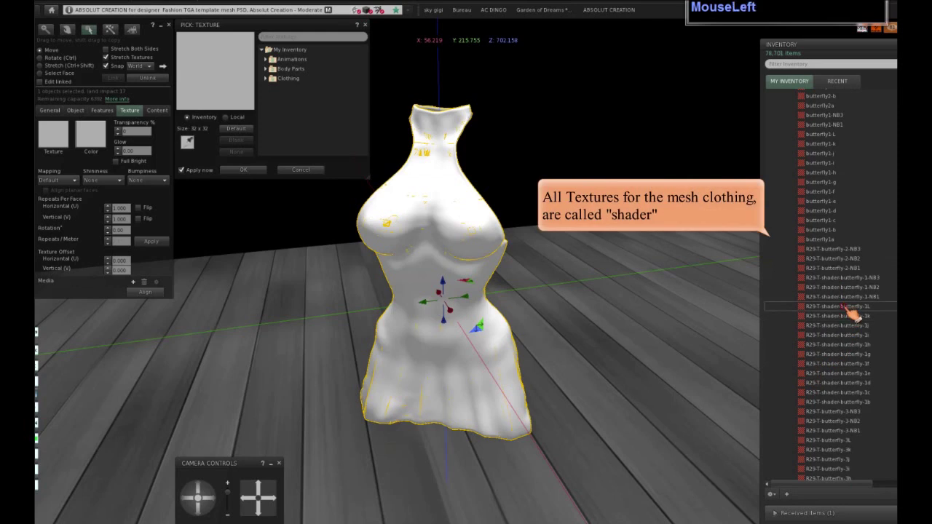
click(847, 306)
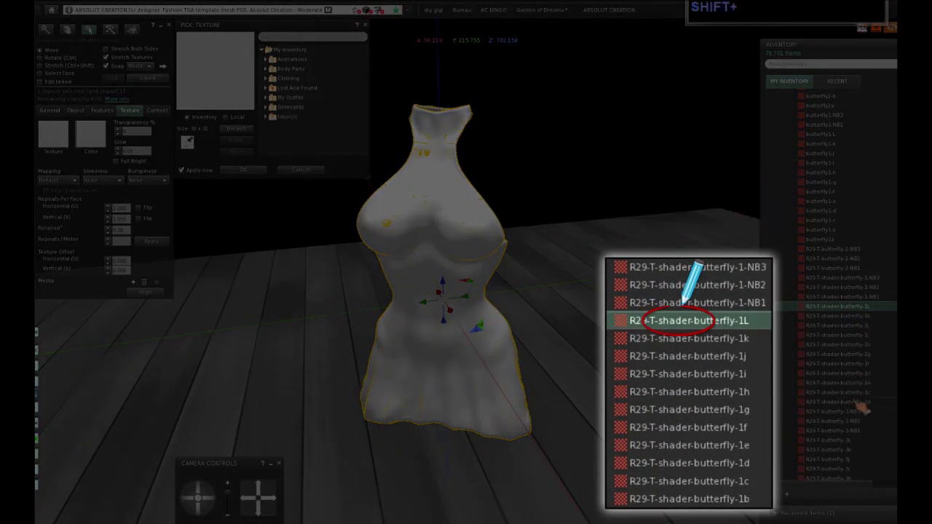
shift+click(860, 402)
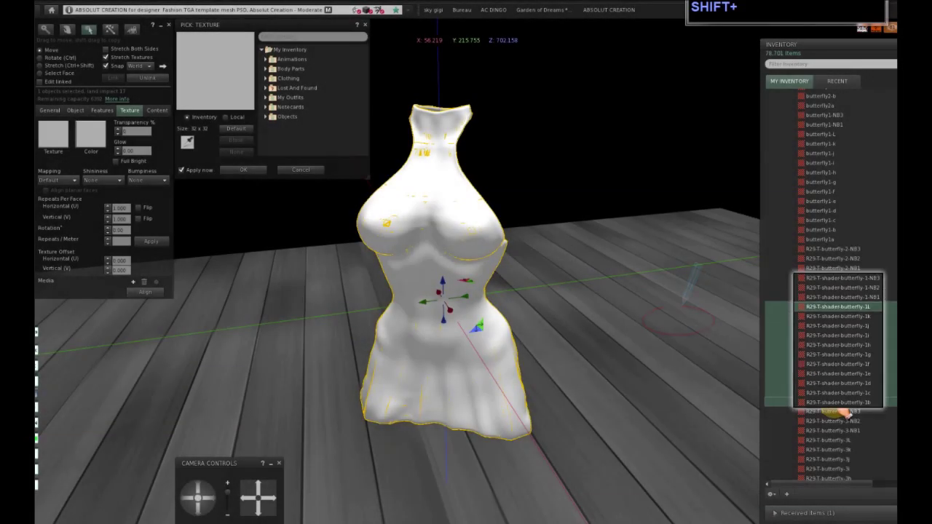
drag(833, 402, 837, 412)
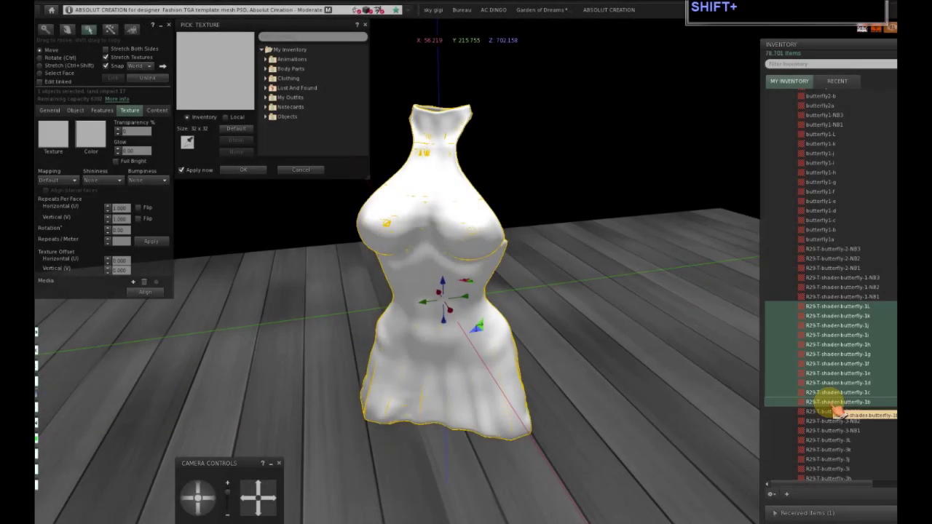
click(833, 317)
click(821, 307)
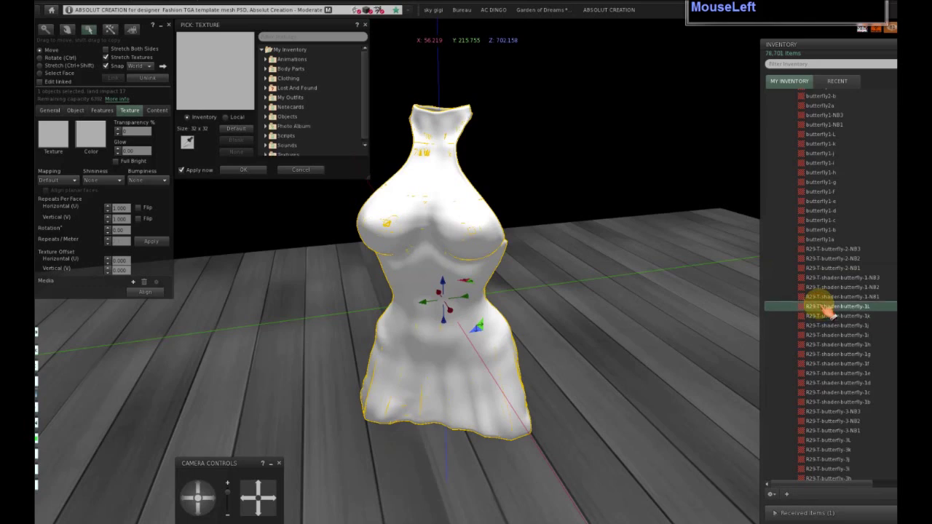
- Filter the texture picker by "r29-t-shader" and enlarge the picker to show more of the texture list
click(291, 38)
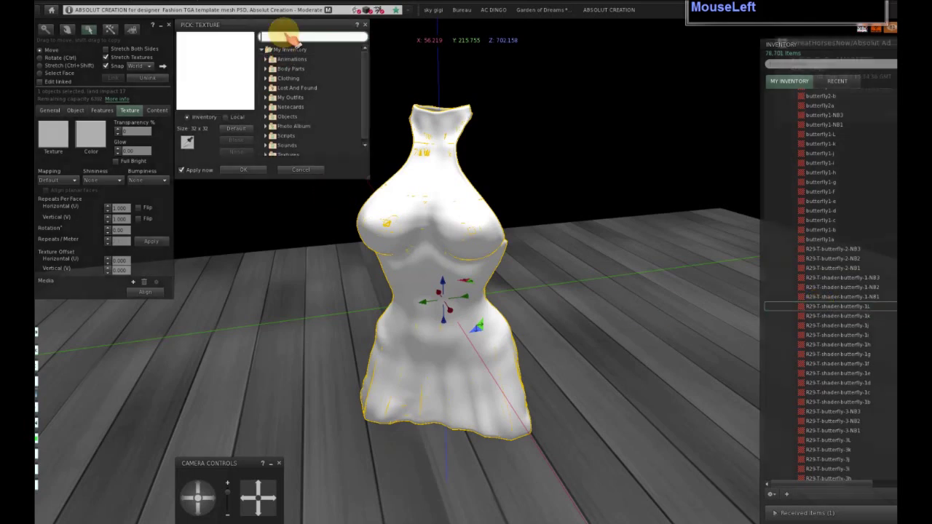
text(2)
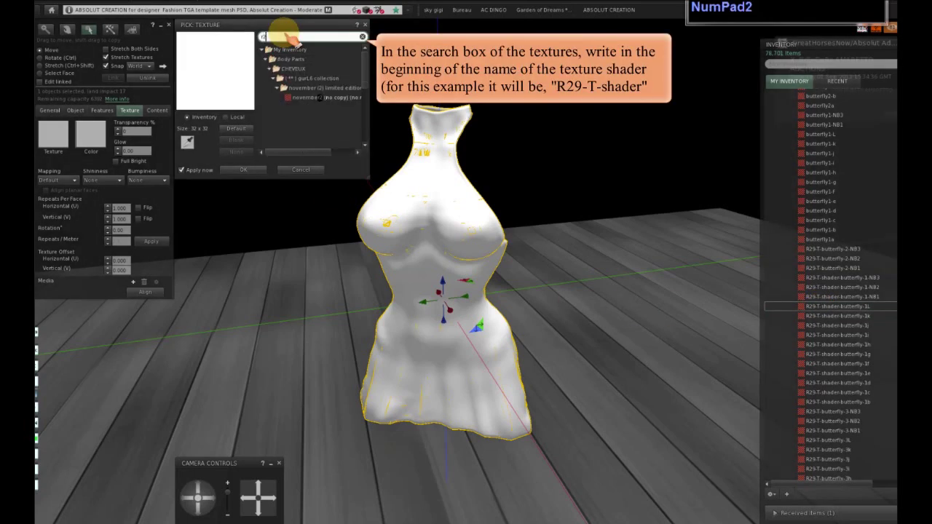
text(9)
text(9)
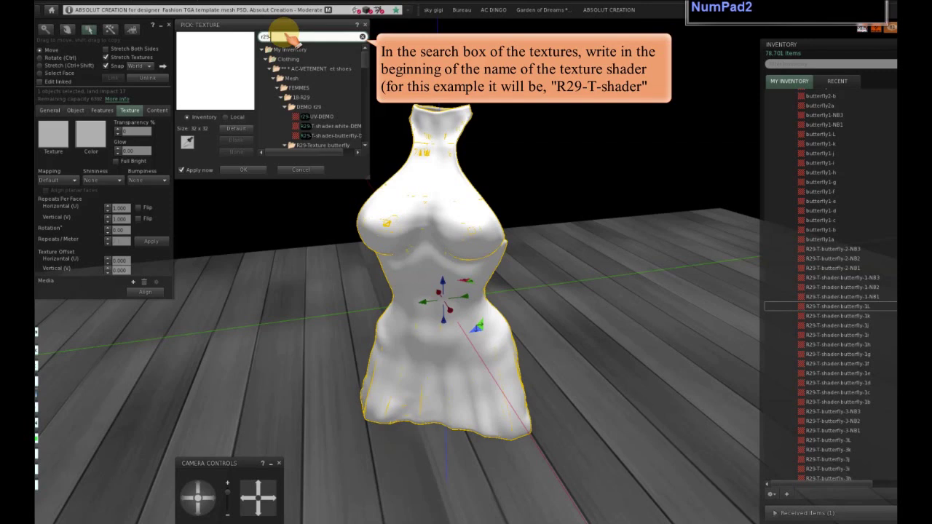
text(-t-shader)
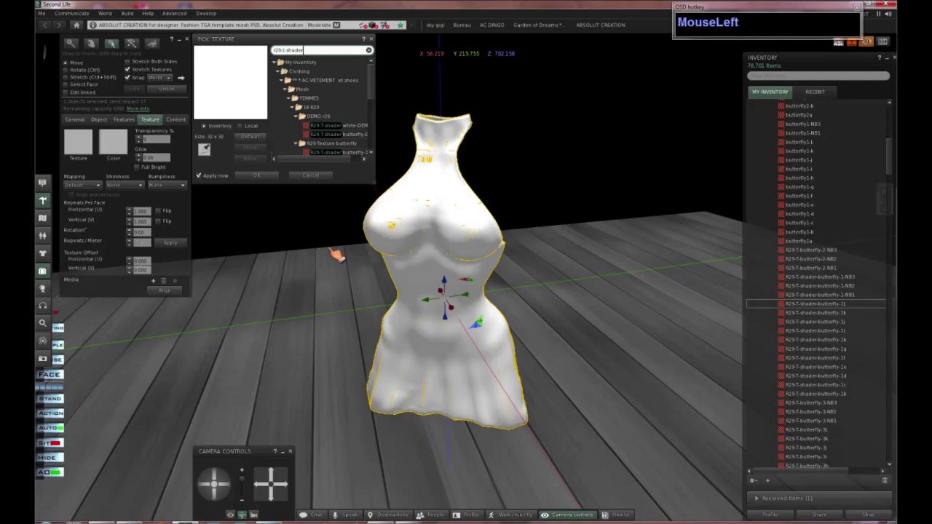
drag(373, 182, 373, 251)
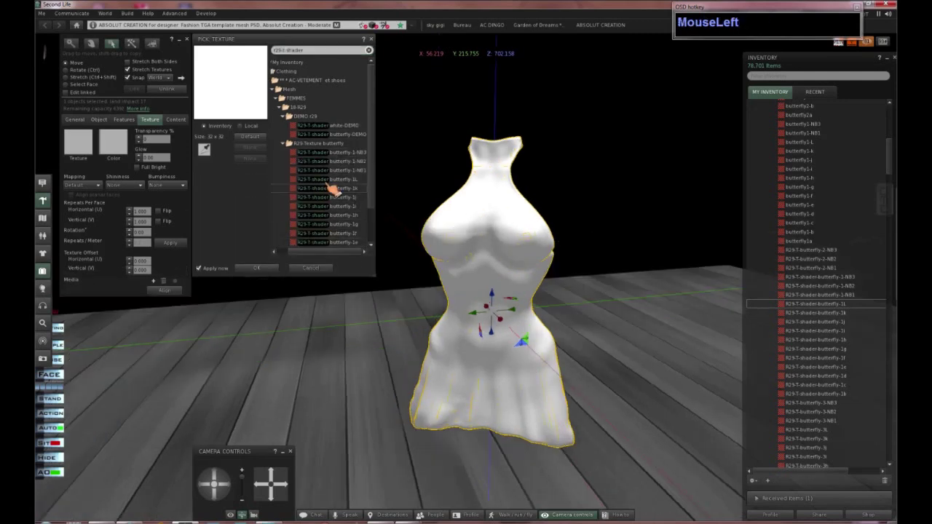
- Preview R29-T-shader-butterfly-1L and 1k on the dress, and apply R29-T-shader-butterfly-1j as its texture
click(327, 182)
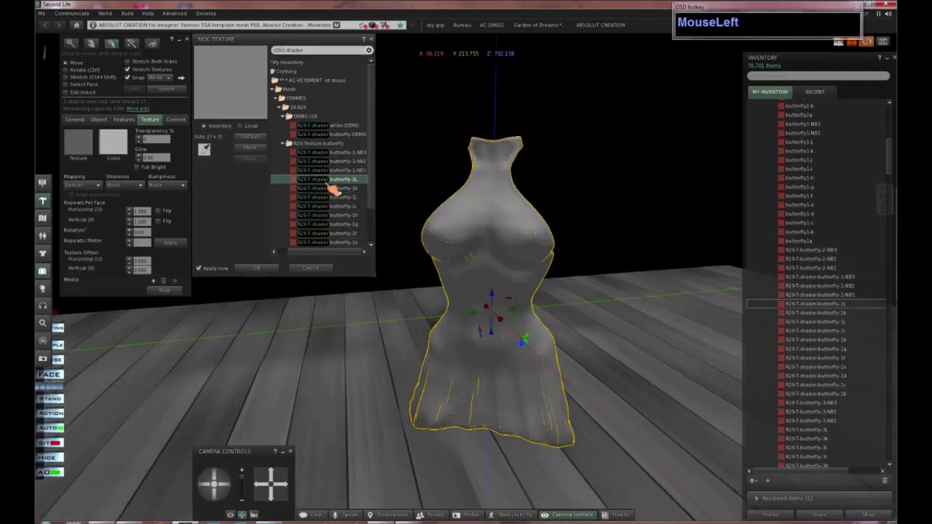
click(332, 187)
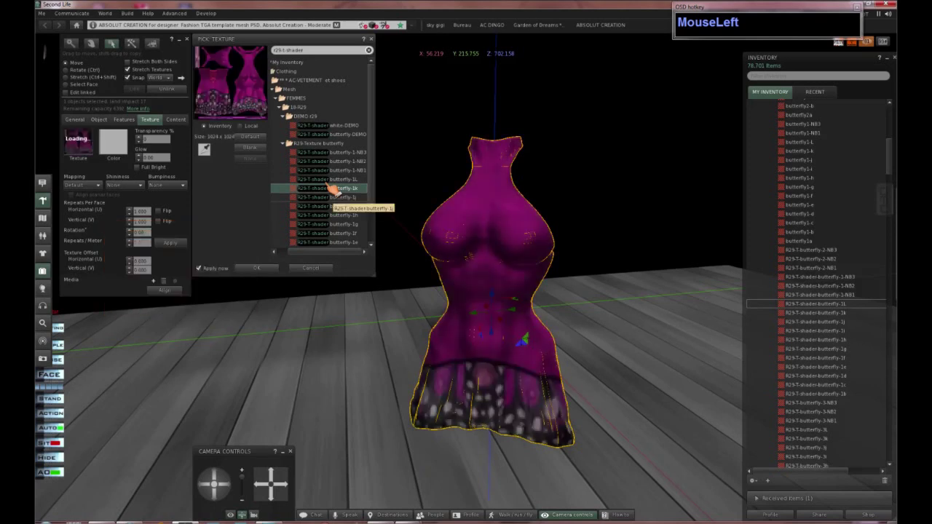
click(329, 196)
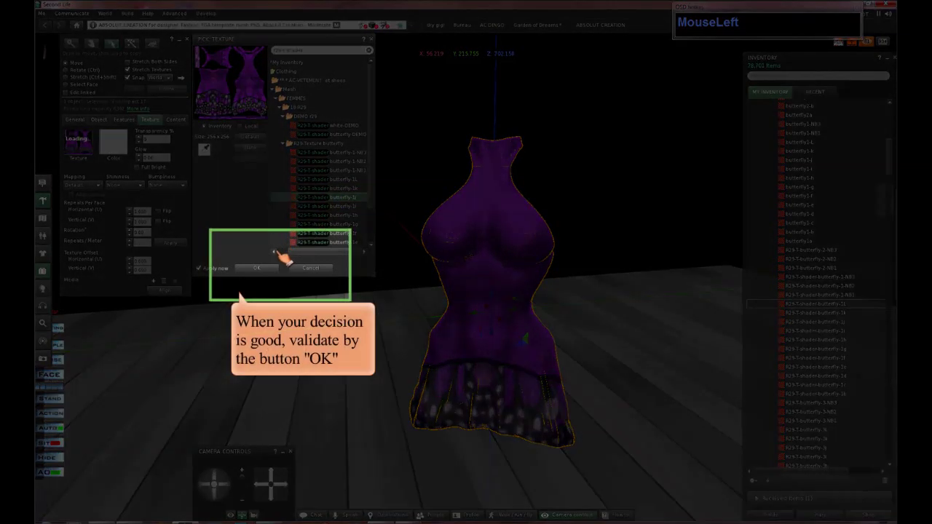
click(257, 268)
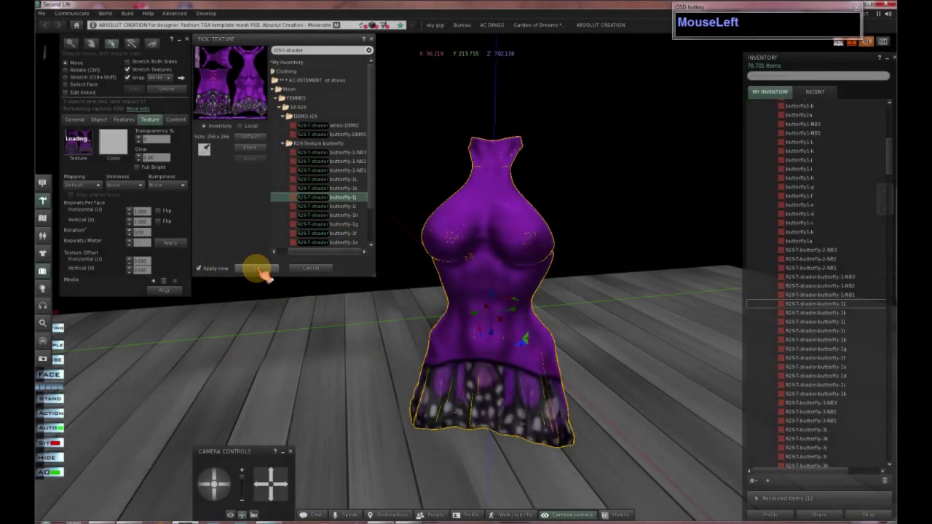
click(259, 268)
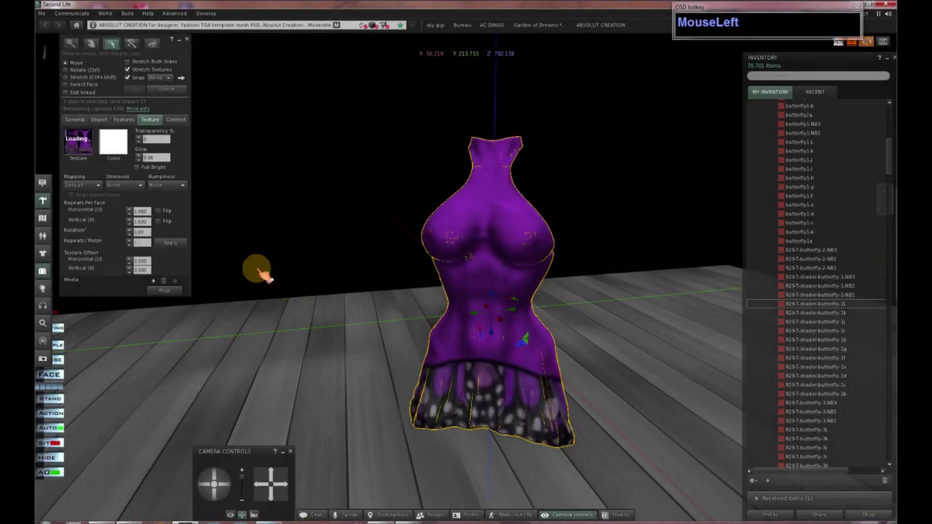
- Rotate the dress so its laced back faces the view, and select only the lacing as a face
key(ctrl)
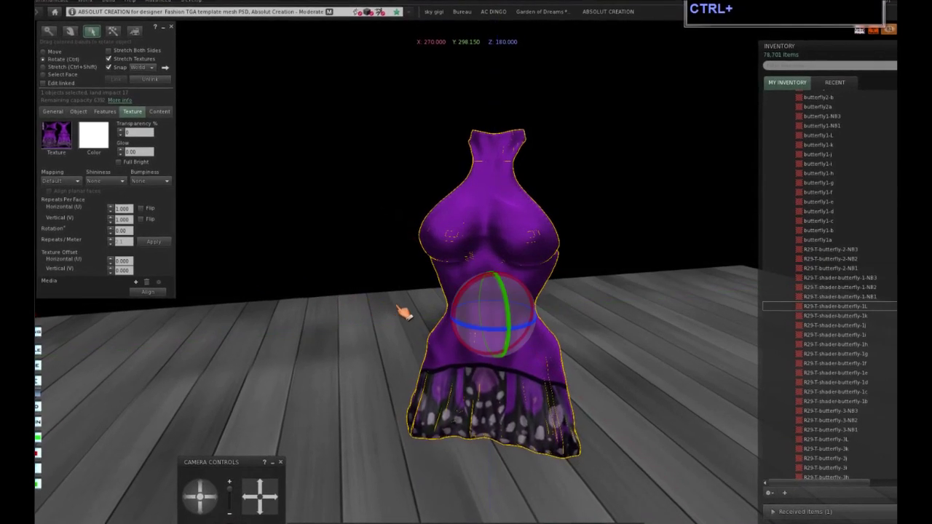
drag(496, 331, 489, 385)
scroll(489, 386, up, 5)
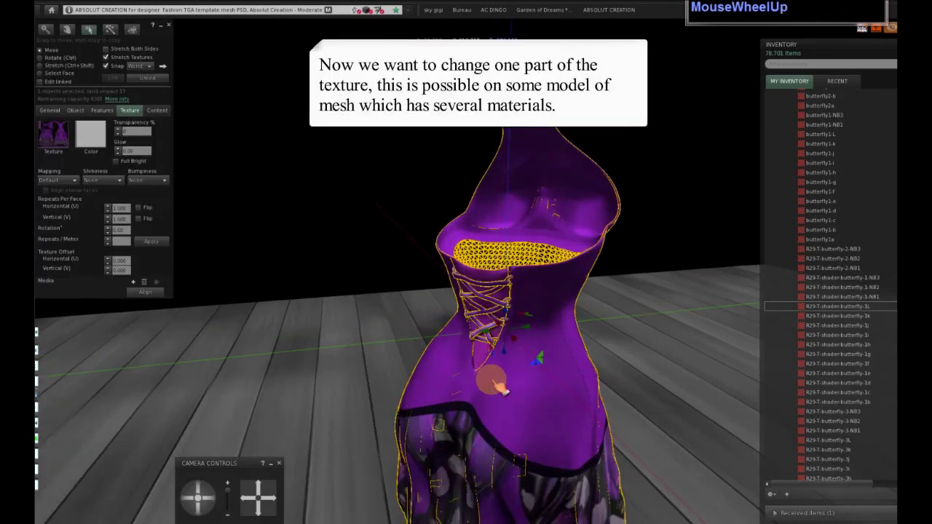
scroll(503, 391, up, 3)
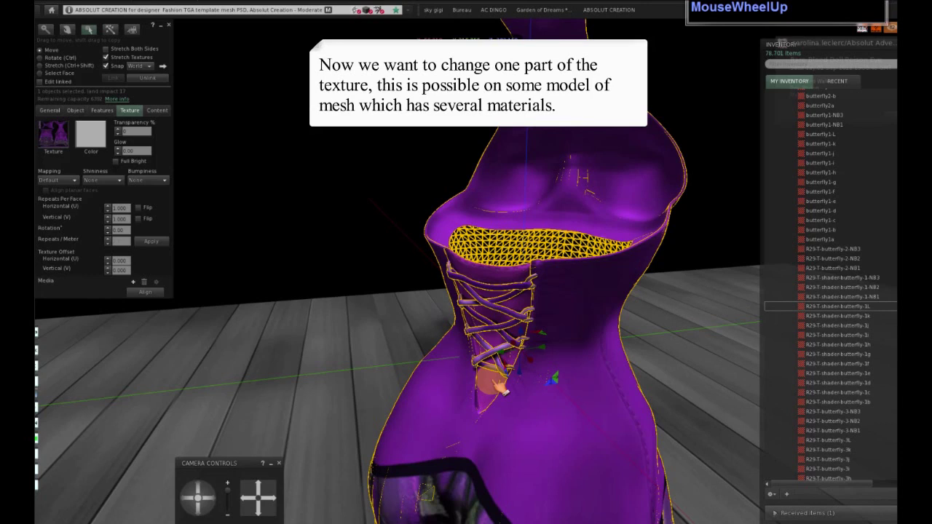
scroll(494, 381, up, 2)
ctrl+alt+click(515, 339)
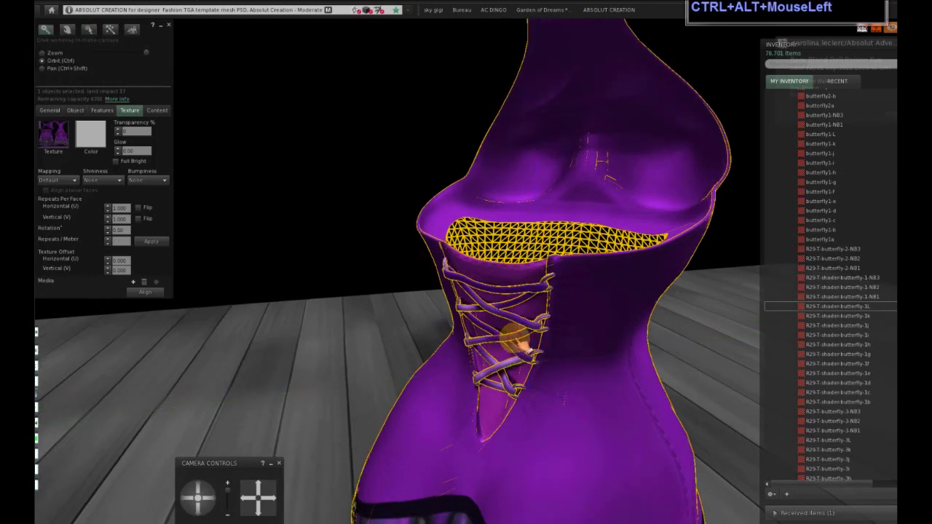
drag(517, 346, 505, 338)
scroll(521, 342, up, 2)
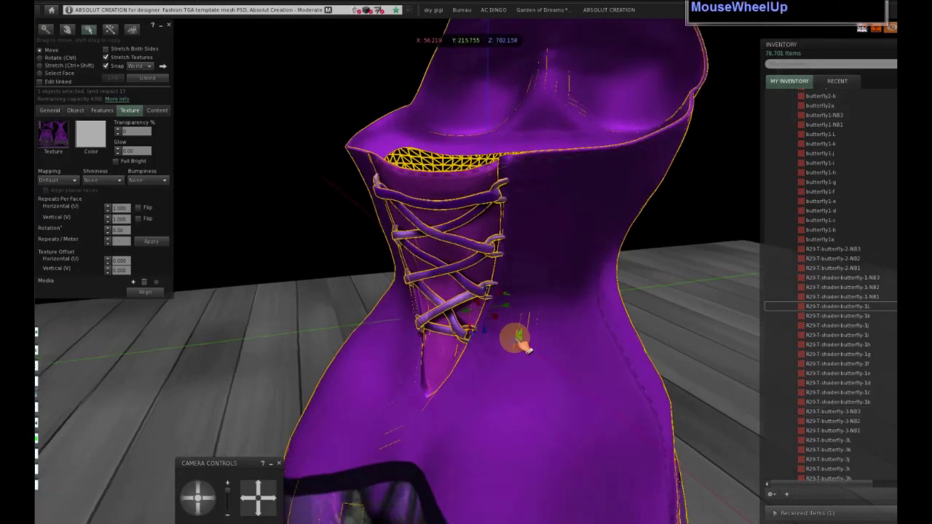
scroll(521, 342, up, 2)
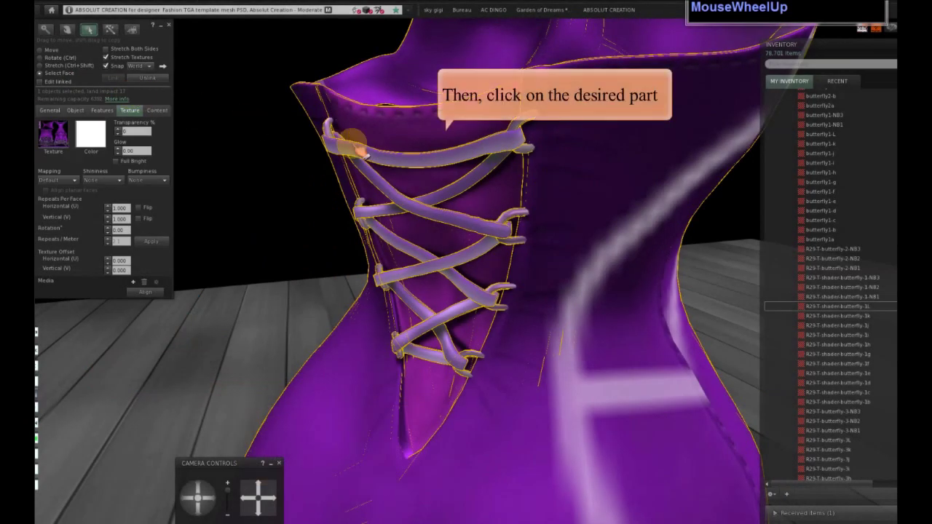
click(437, 168)
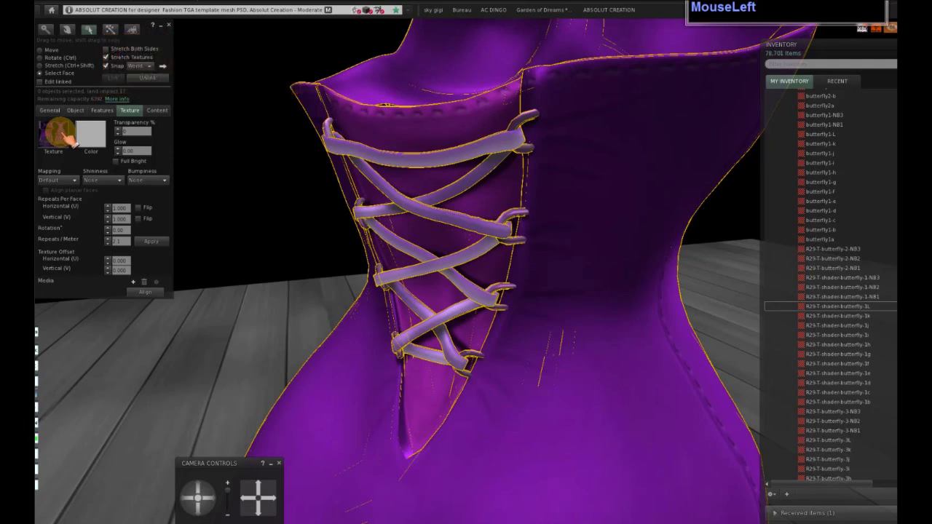
- Preview R29-T-shader-butterfly-1h on the selected back lacing, and apply R29-T-shader-butterfly-1e as its texture
click(64, 135)
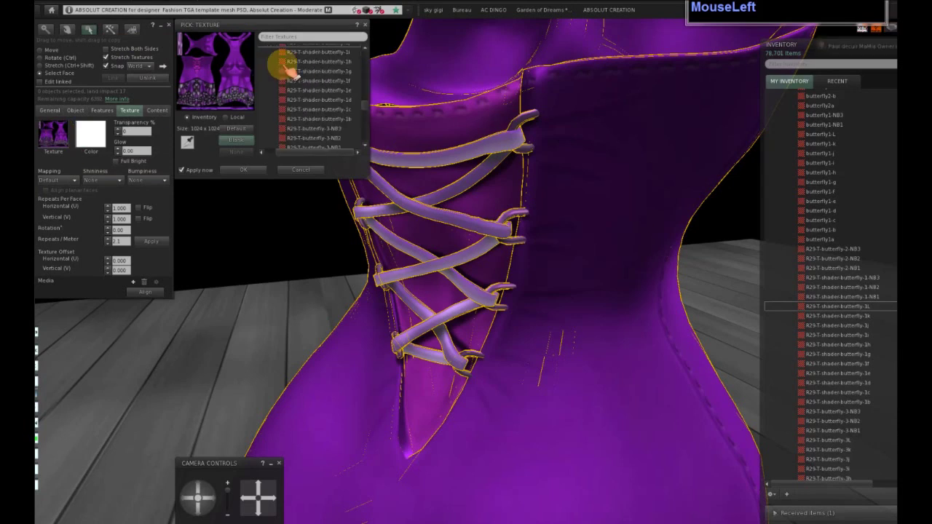
click(366, 50)
click(366, 48)
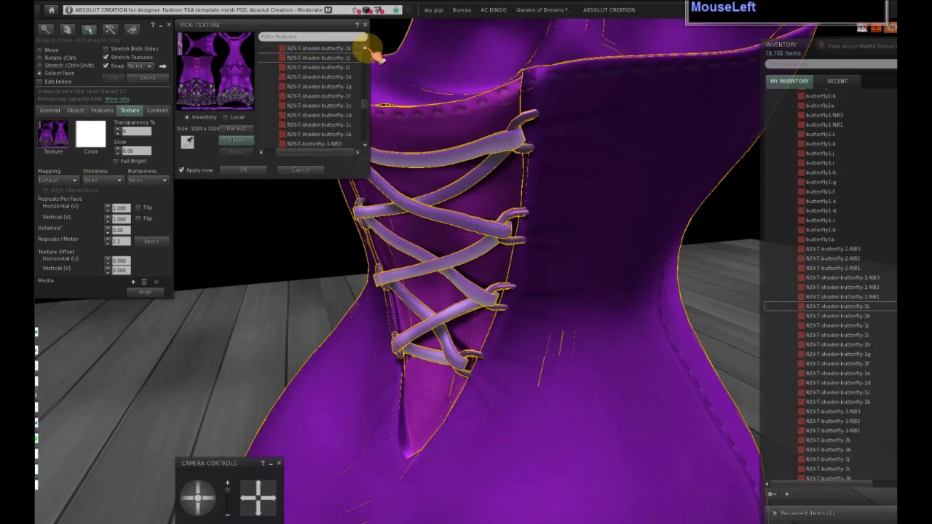
click(366, 48)
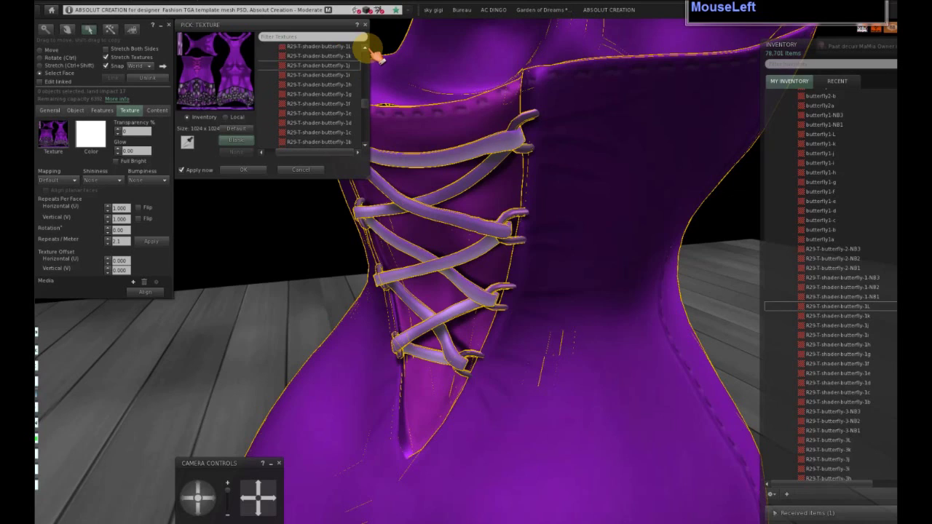
click(353, 86)
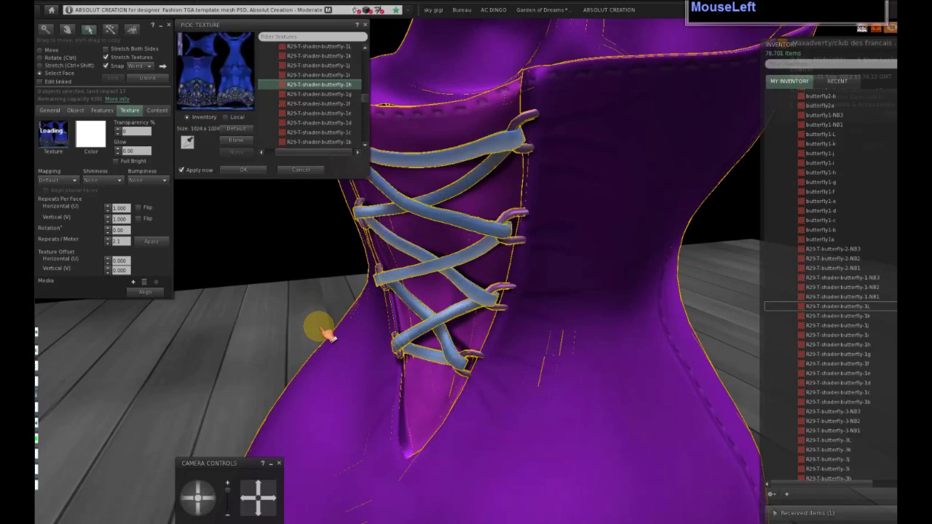
key(Down)
key(Down)
key(Down)
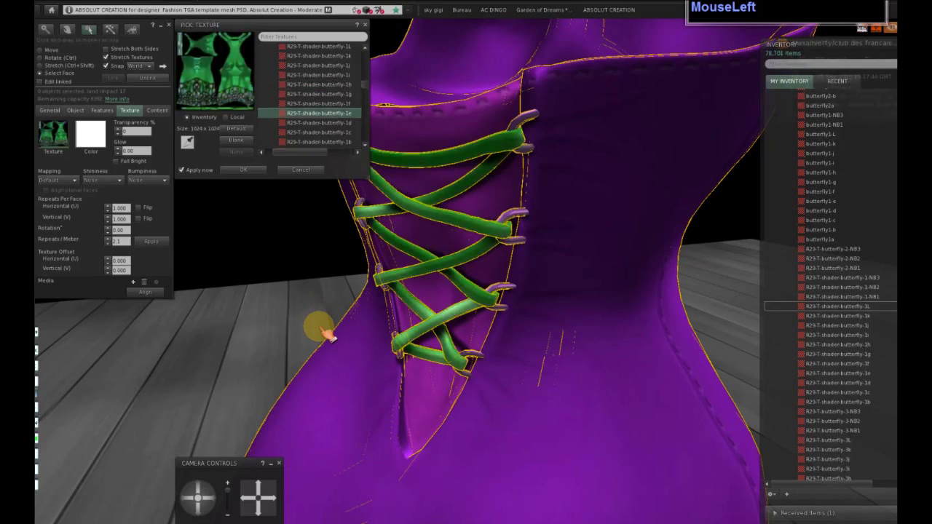
- Select only the eyelets holding the back lacing and apply R29-T-shader-butterfly-1-NB1 as their texture
scroll(327, 334, up, 3)
click(327, 334)
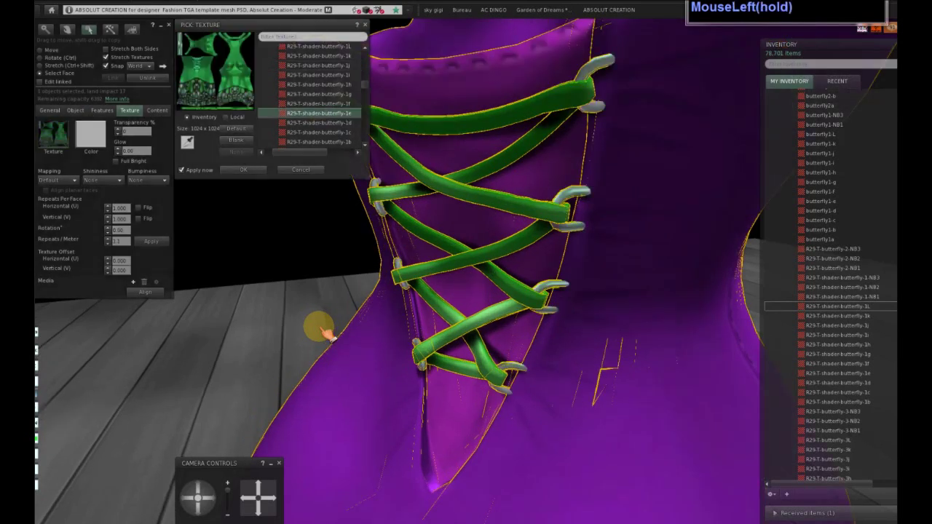
click(335, 123)
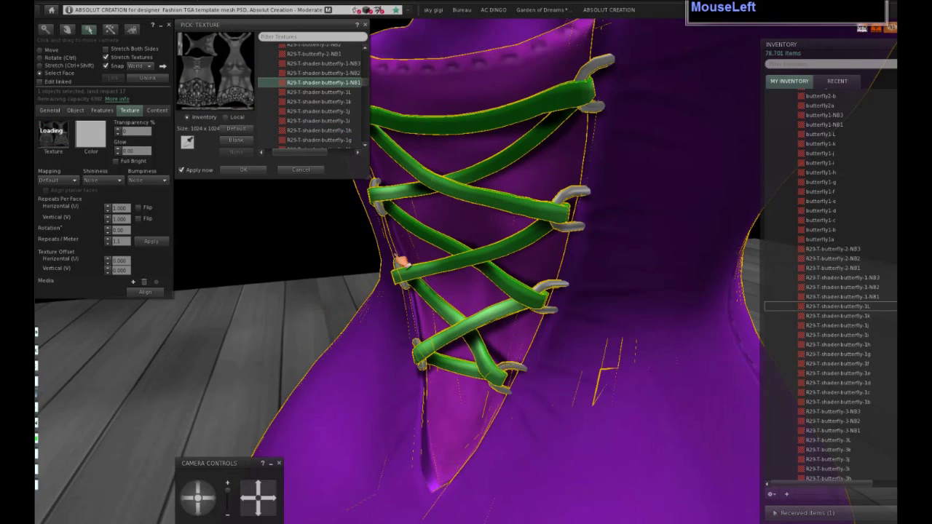
click(242, 171)
click(222, 173)
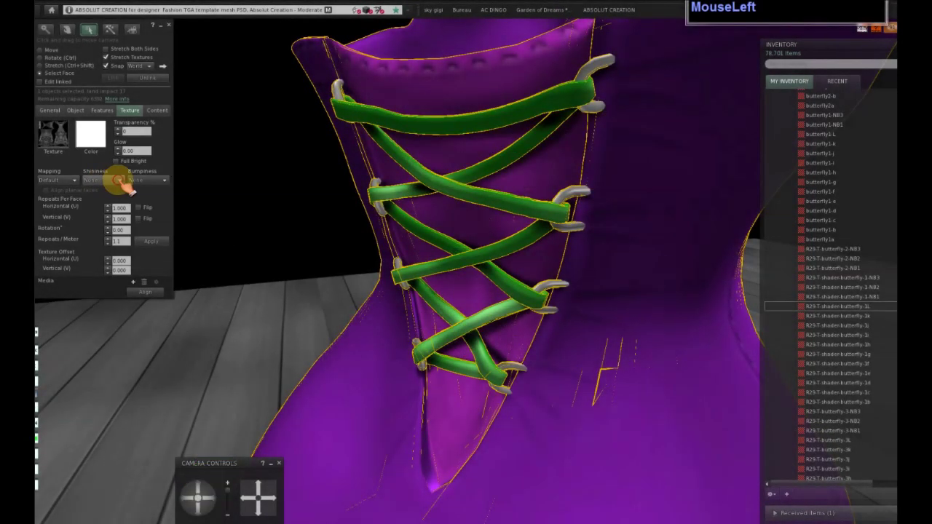
- Try Low shininess on the lacing eyelets, set it to Medium, and finish editing the dress
click(121, 182)
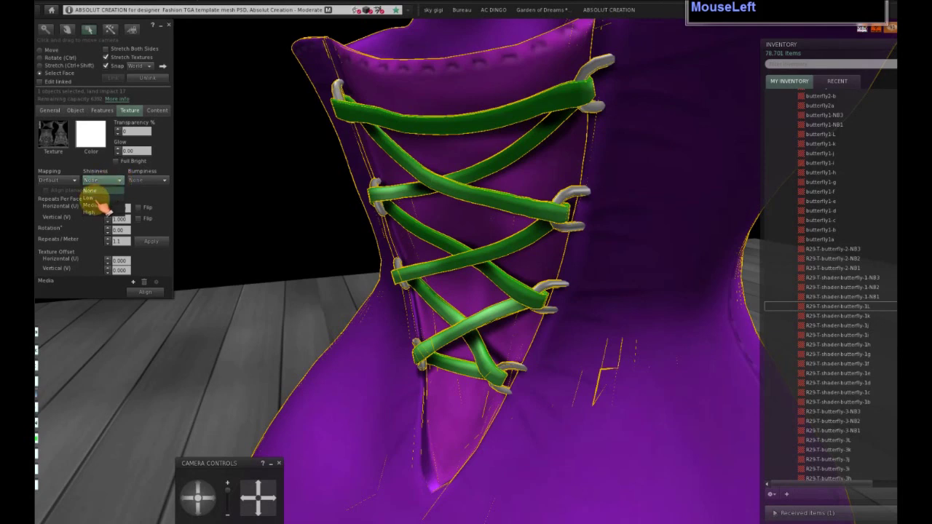
click(95, 198)
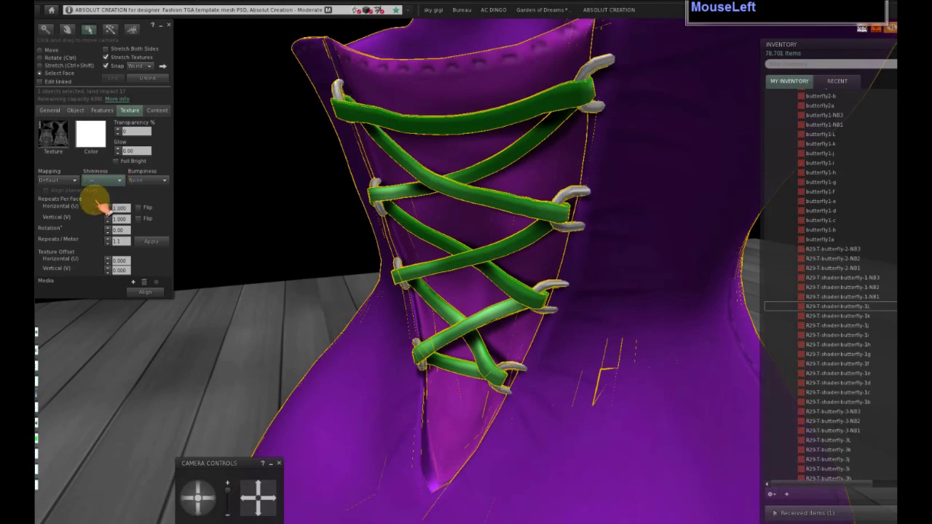
click(115, 181)
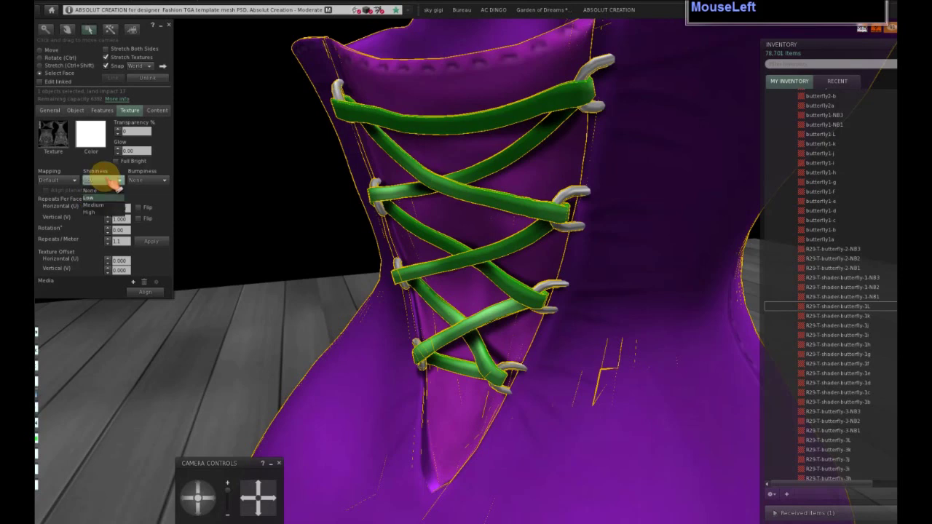
click(108, 204)
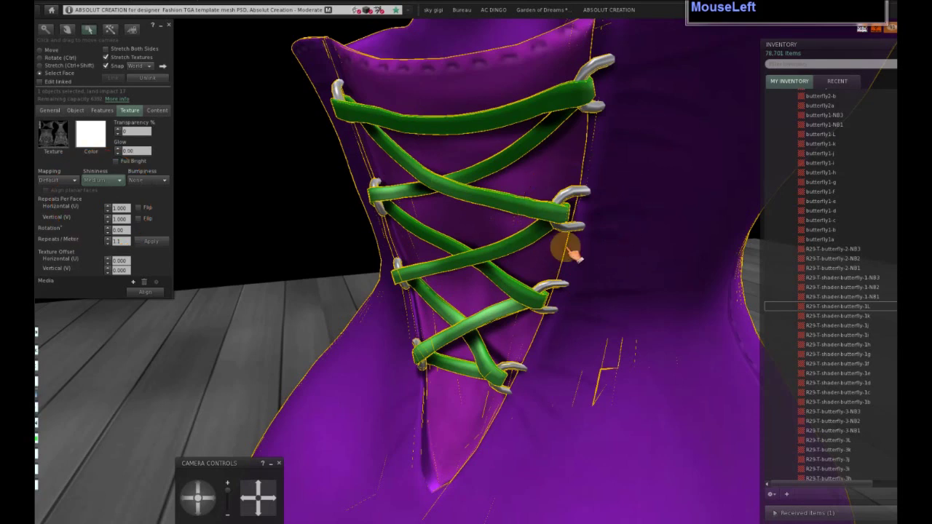
click(170, 26)
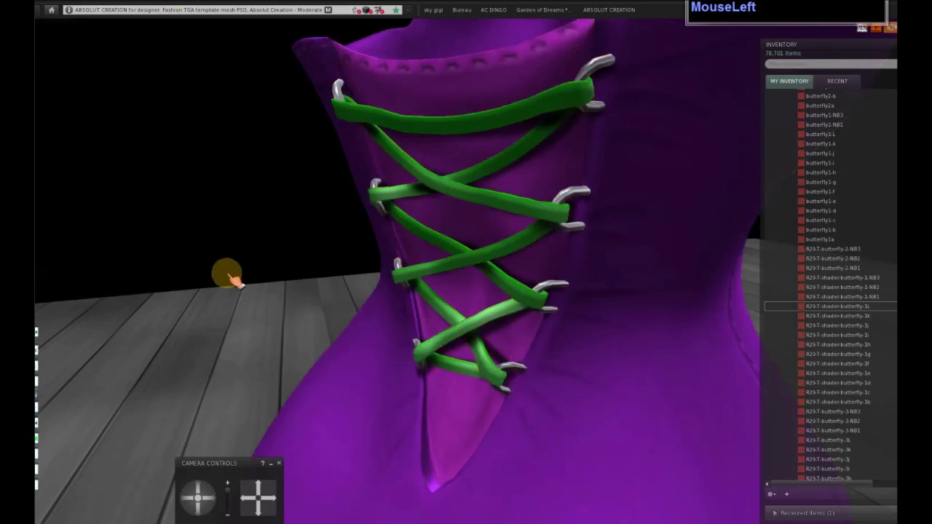
- Reopen the whole dress for editing and move it aside to free the floor in front
scroll(231, 280, down, 4)
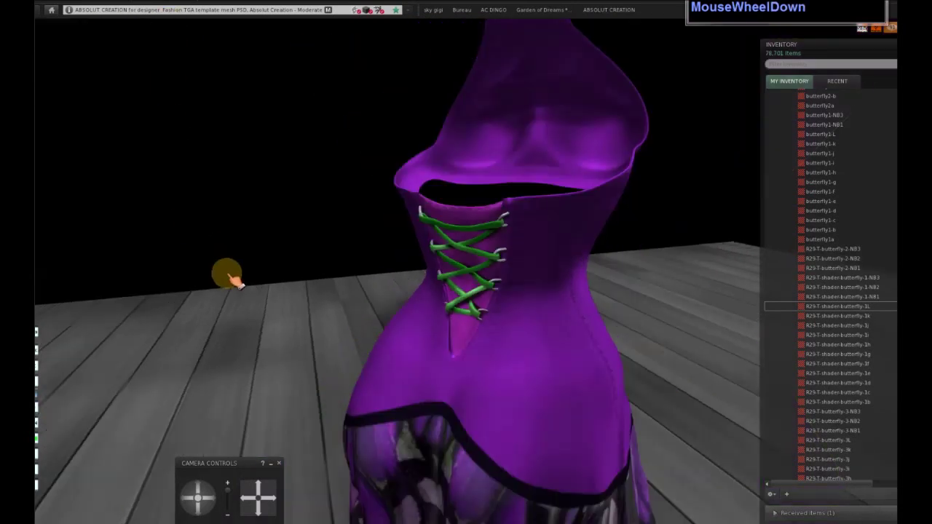
scroll(230, 280, down, 2)
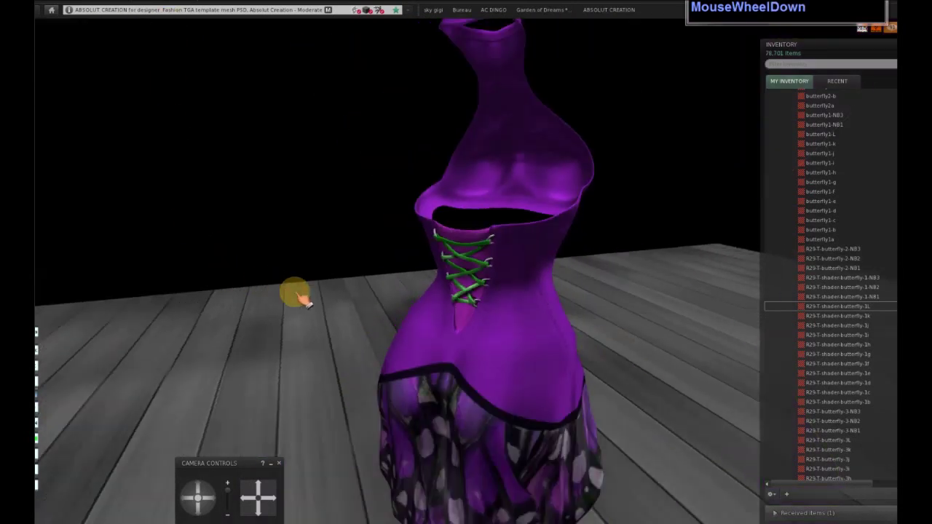
right_click(500, 351)
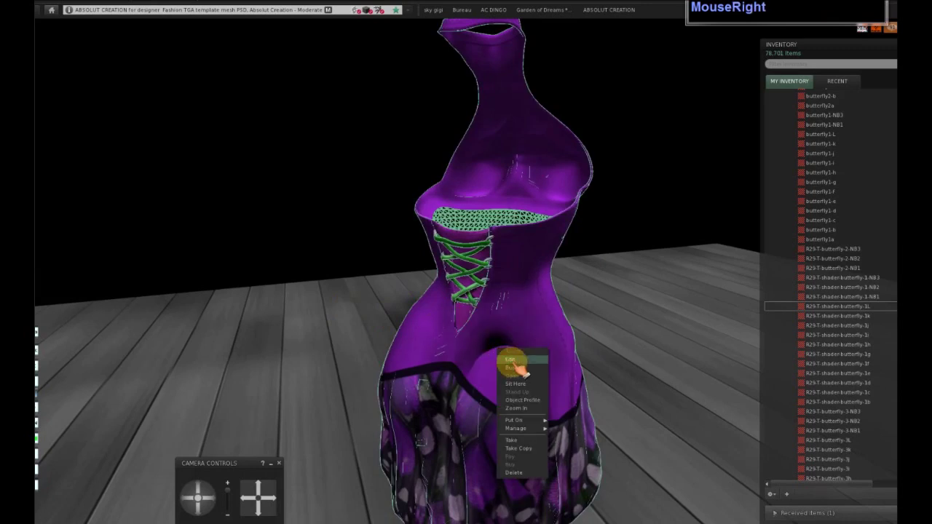
click(511, 359)
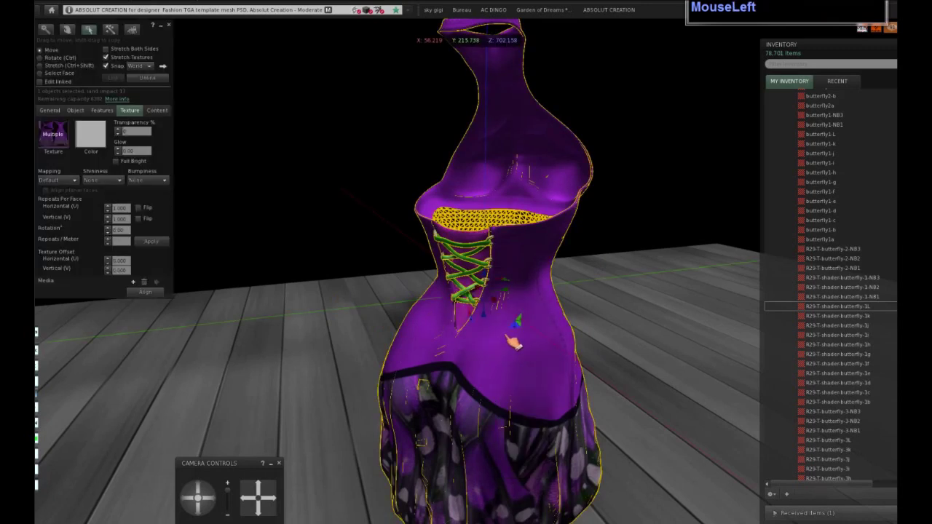
drag(495, 300, 615, 220)
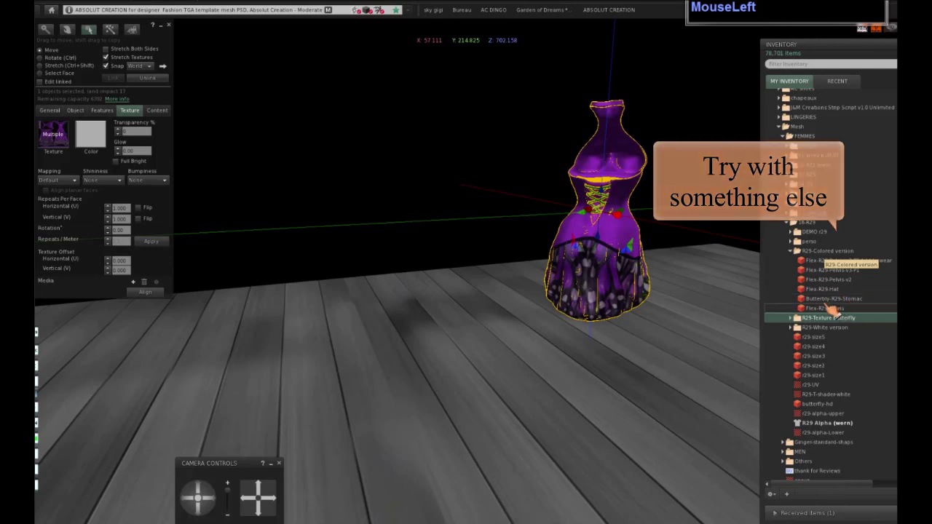
- Place Butterbly-R29-Stomac from the R29-Colored version folder on the floor, raise it, and move it into the foreground beside the dress
drag(836, 299, 442, 400)
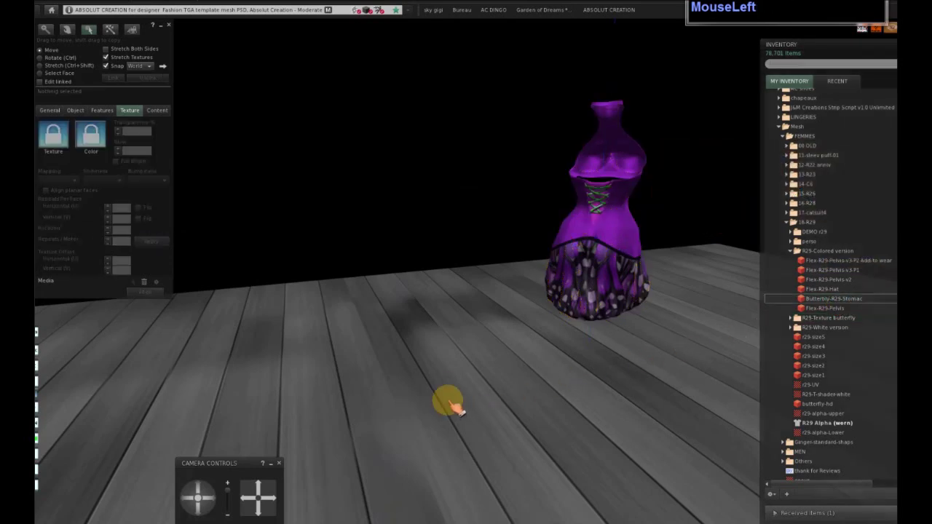
drag(449, 339, 450, 264)
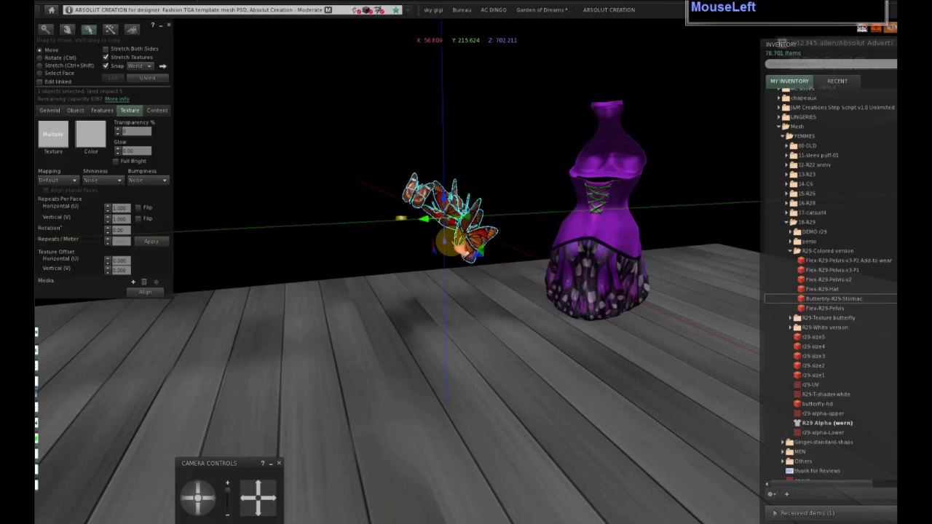
drag(439, 218, 451, 251)
drag(552, 278, 411, 297)
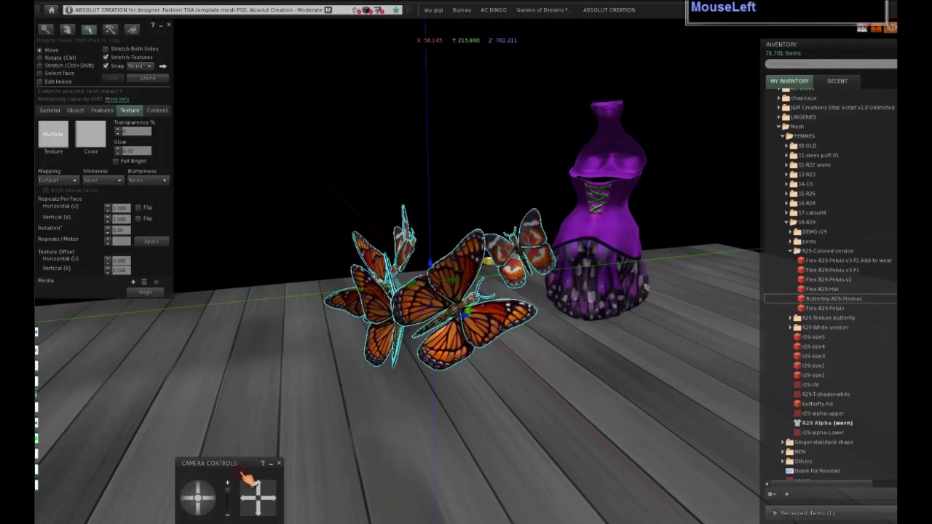
scroll(242, 474, up, 2)
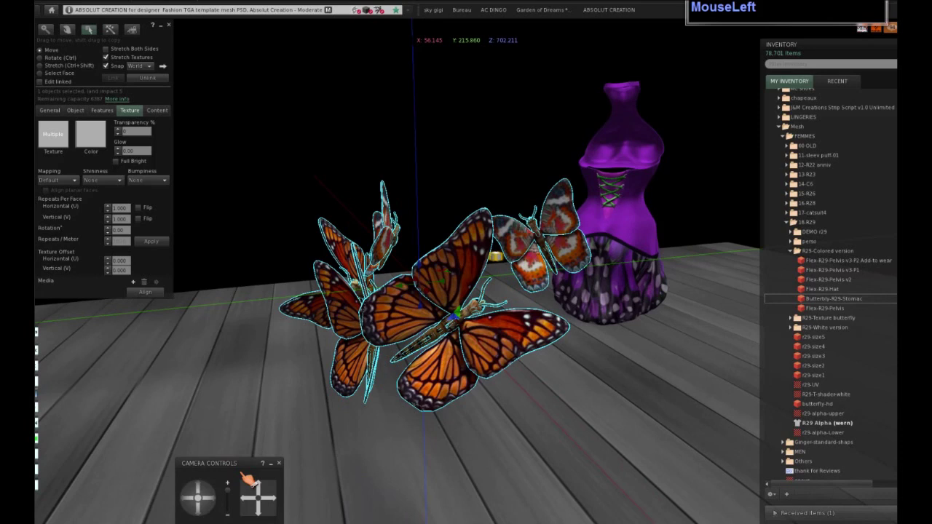
- Enable editing of linked parts and select only the large front butterfly for retexturing
click(54, 134)
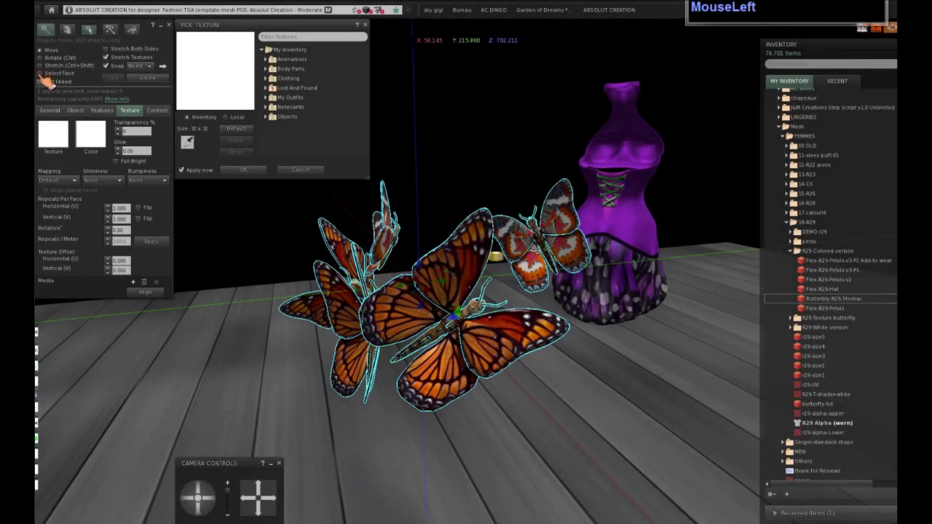
click(41, 82)
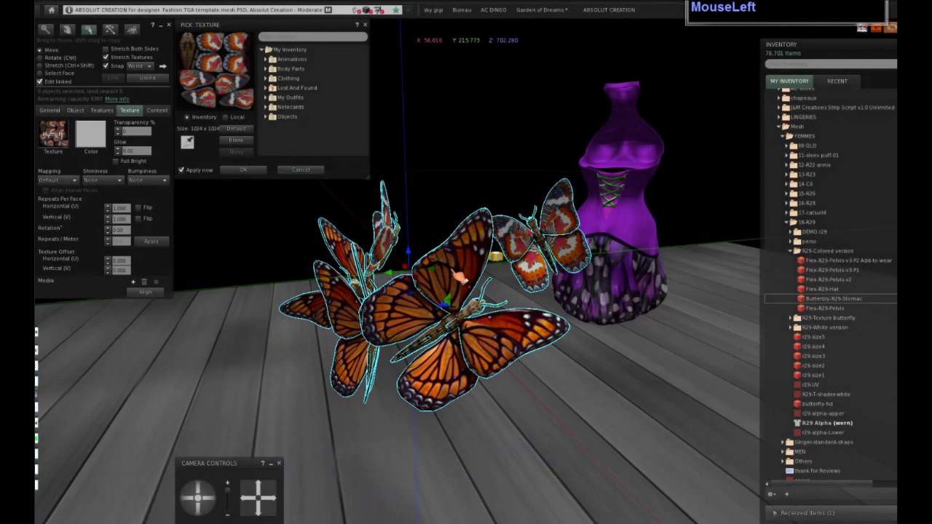
click(461, 275)
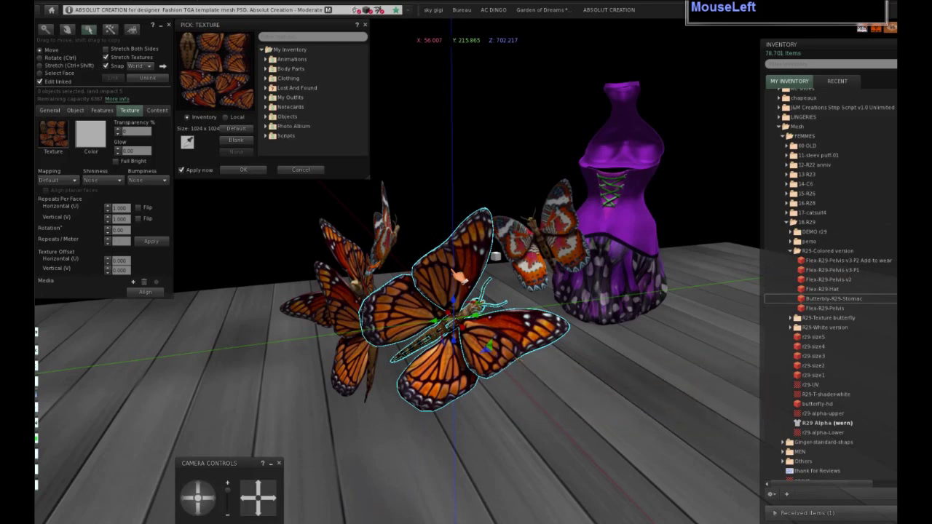
- Preview butterfly1a on the large front butterfly, filter the textures by "butt", and apply butterfly1-h after trying butterfly1-L
click(212, 169)
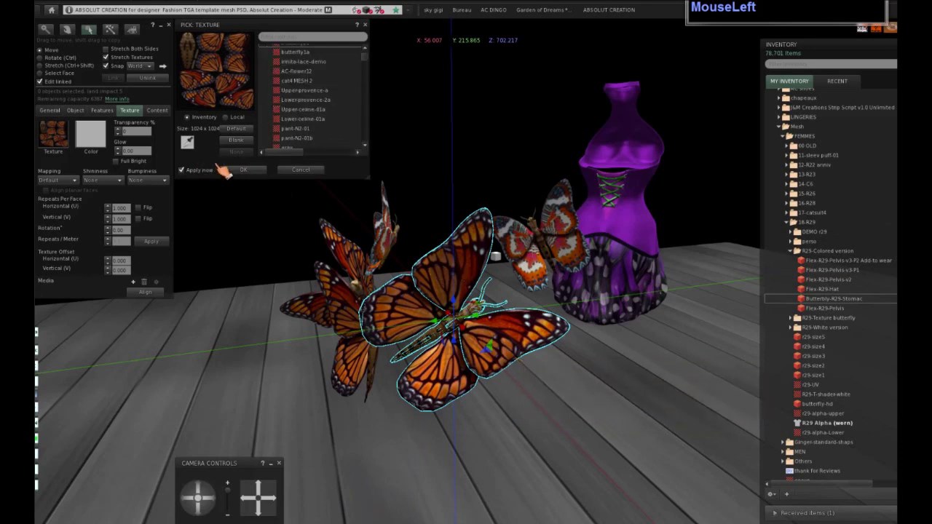
scroll(366, 50, up, 1)
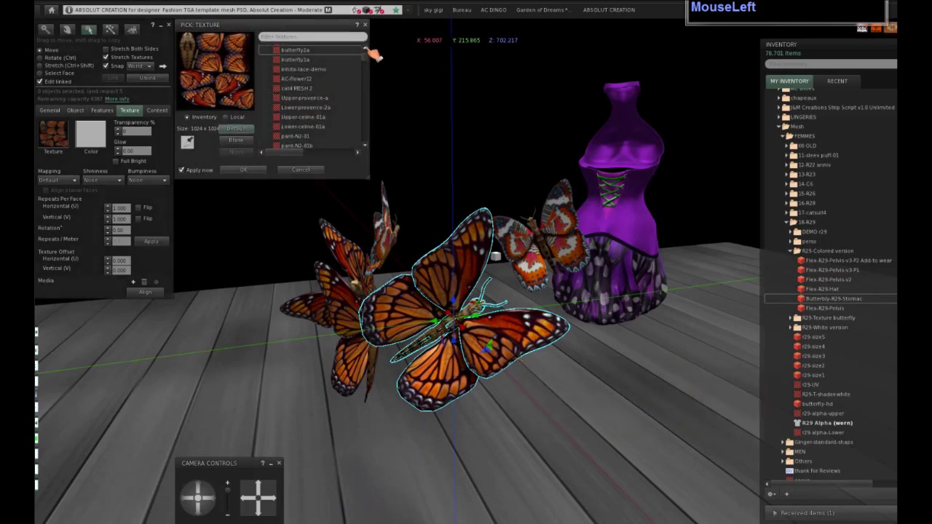
scroll(370, 52, up, 1)
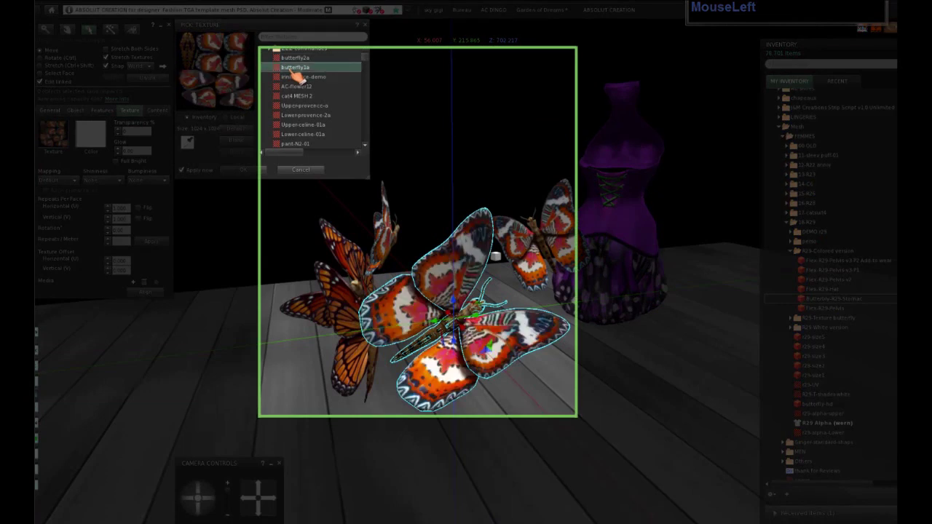
click(301, 59)
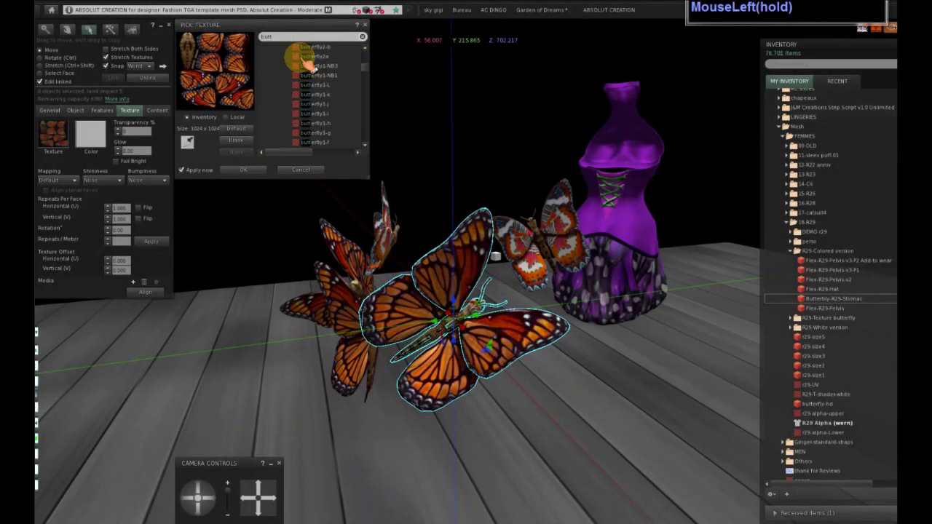
click(319, 85)
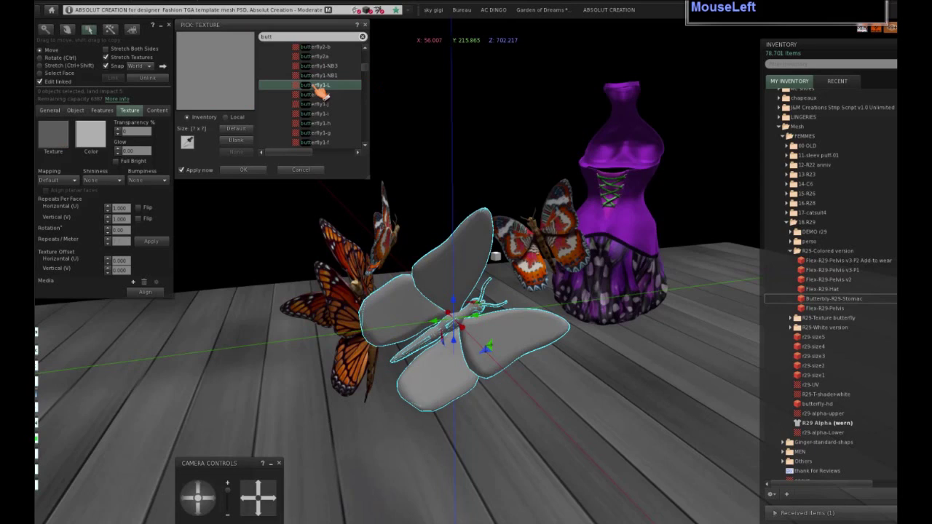
click(321, 126)
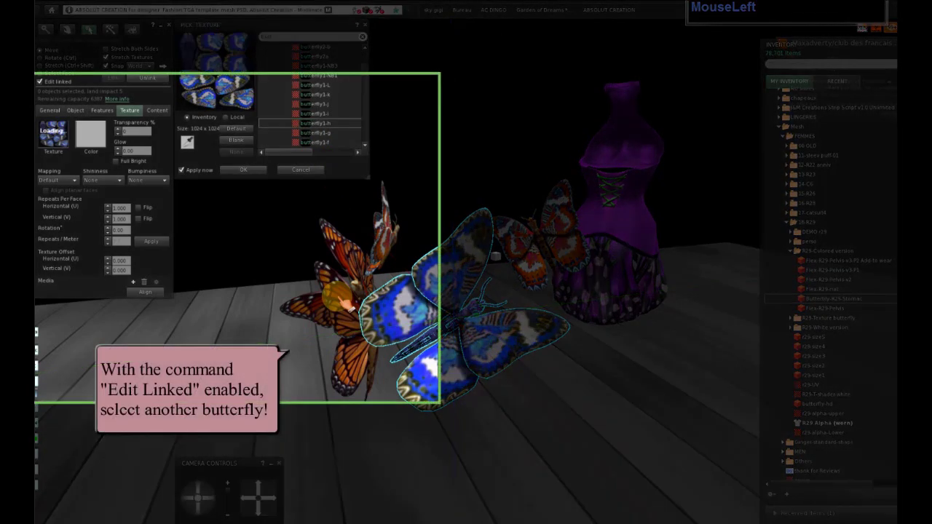
- Select the orange monarch butterfly next to the blue one in the linked set and apply the butterfly1-j texture to it
click(335, 281)
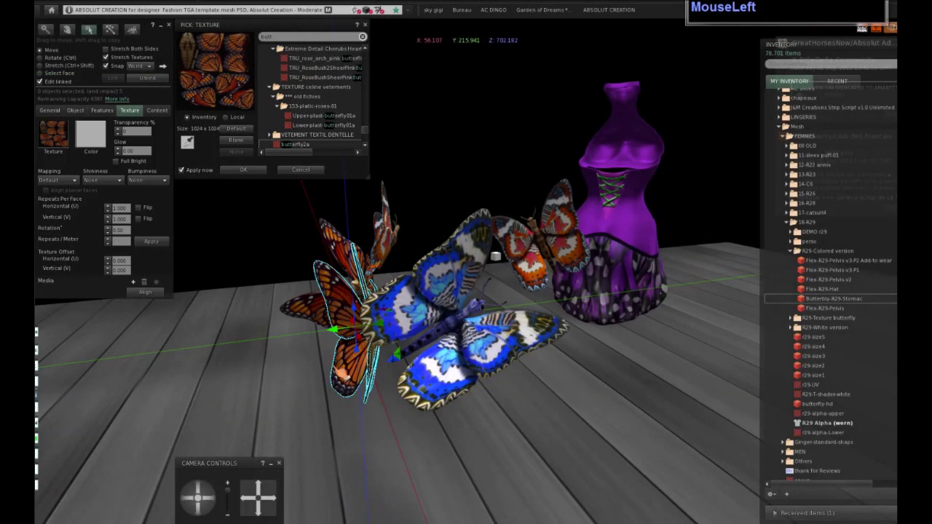
click(199, 505)
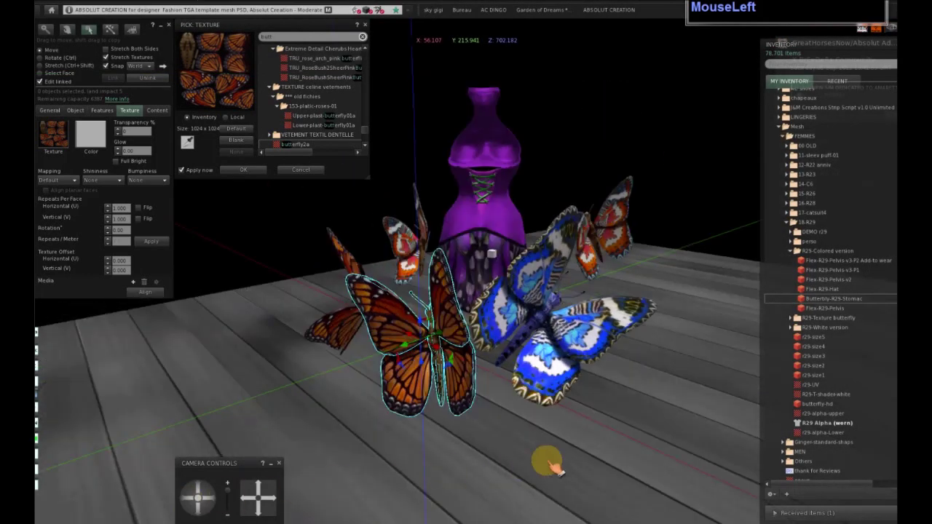
scroll(550, 466, up, 2)
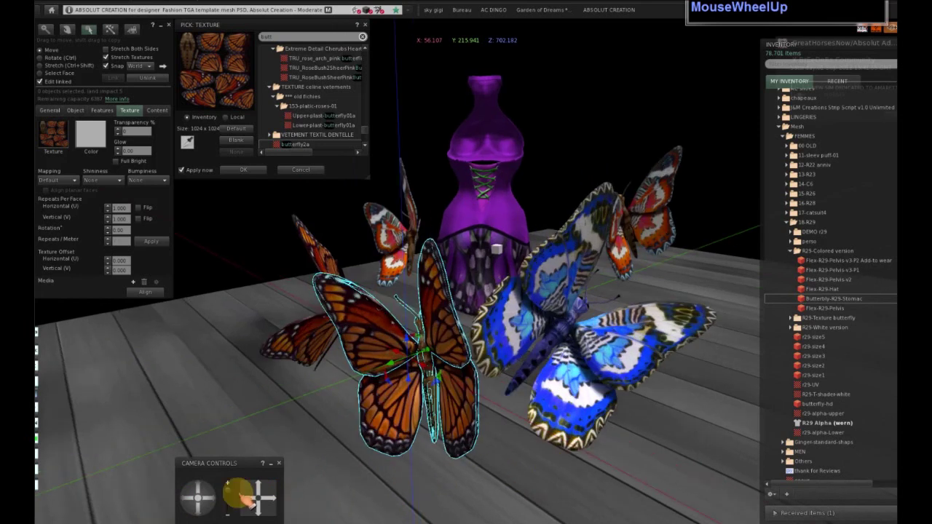
click(195, 501)
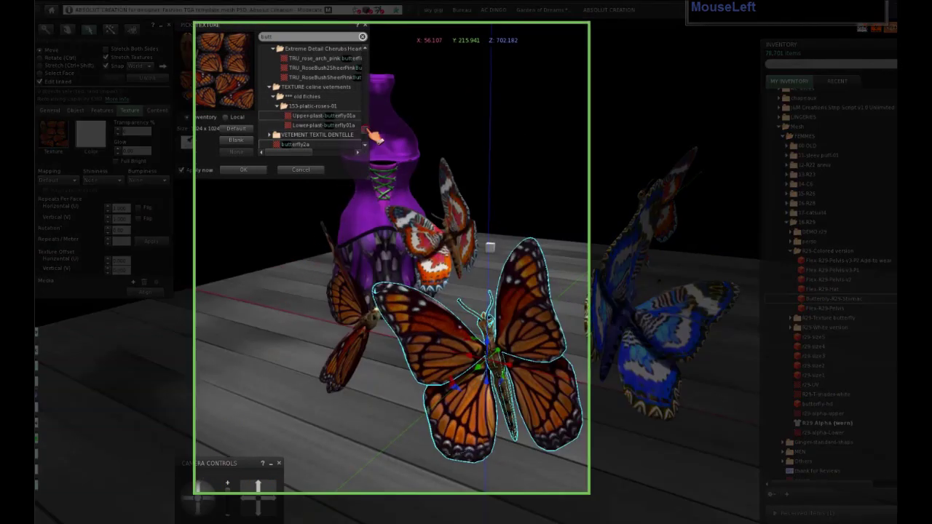
drag(375, 137, 371, 71)
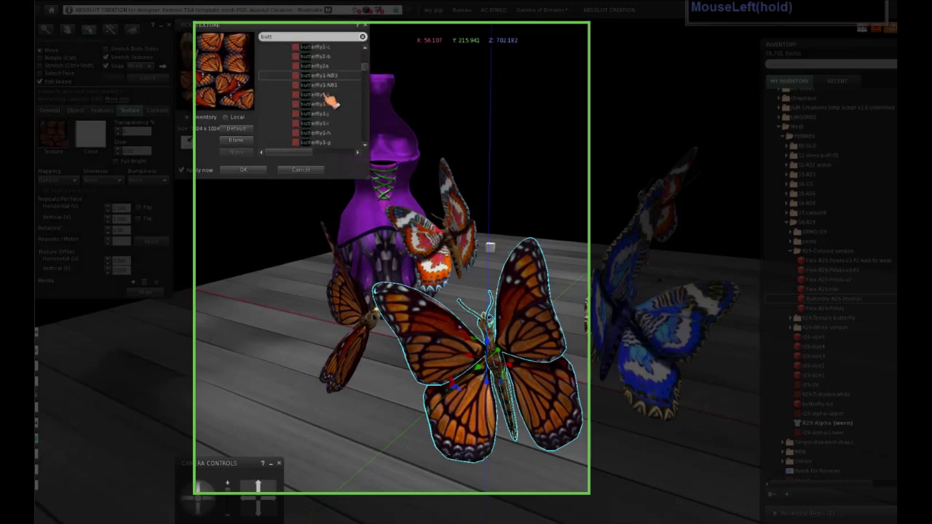
click(320, 115)
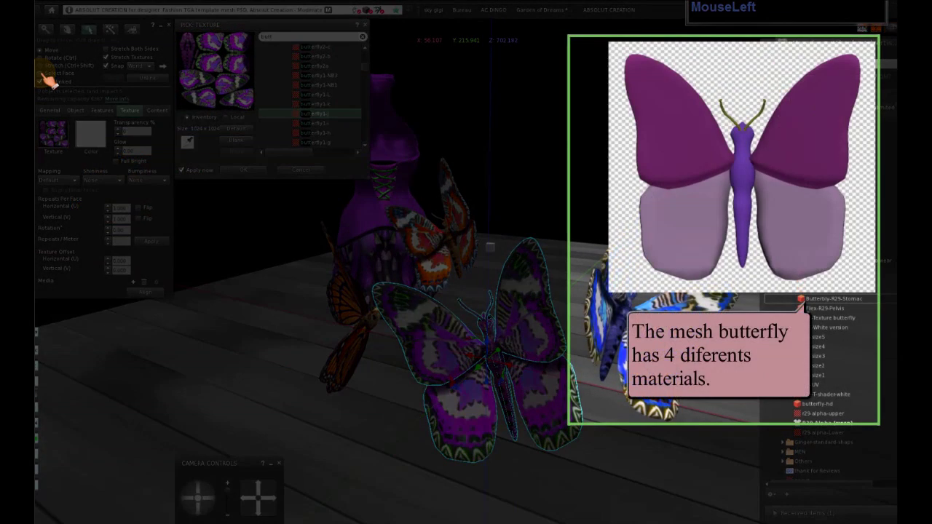
- Switch to face selection and apply the butterfly1-L texture to only the upper wings of the front purple butterfly
click(41, 73)
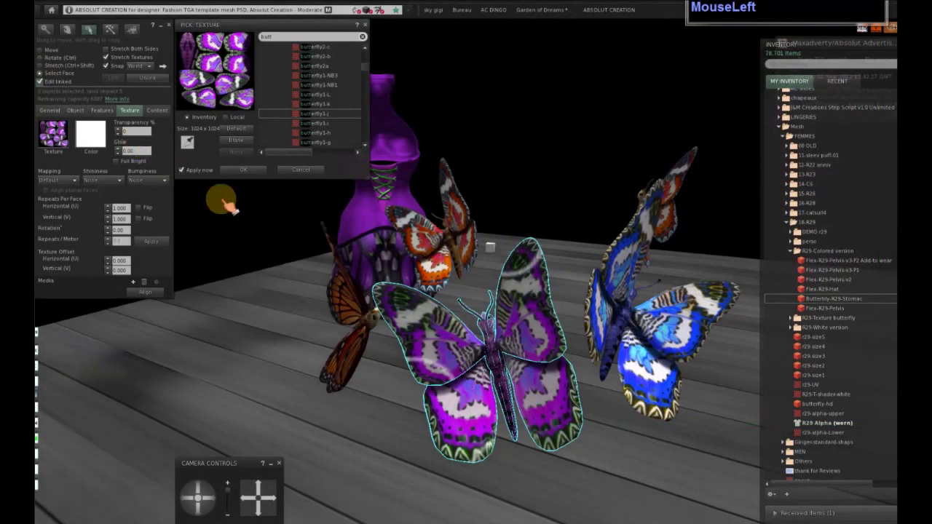
click(466, 352)
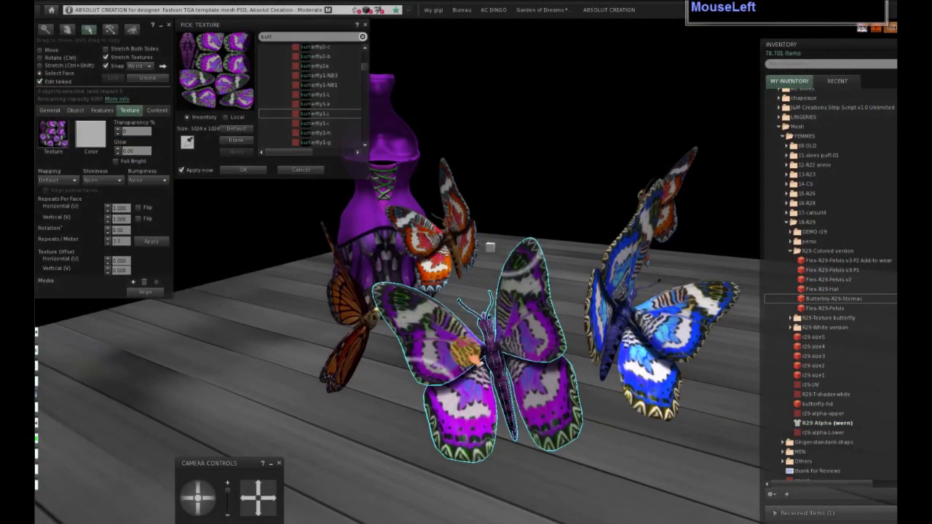
click(324, 94)
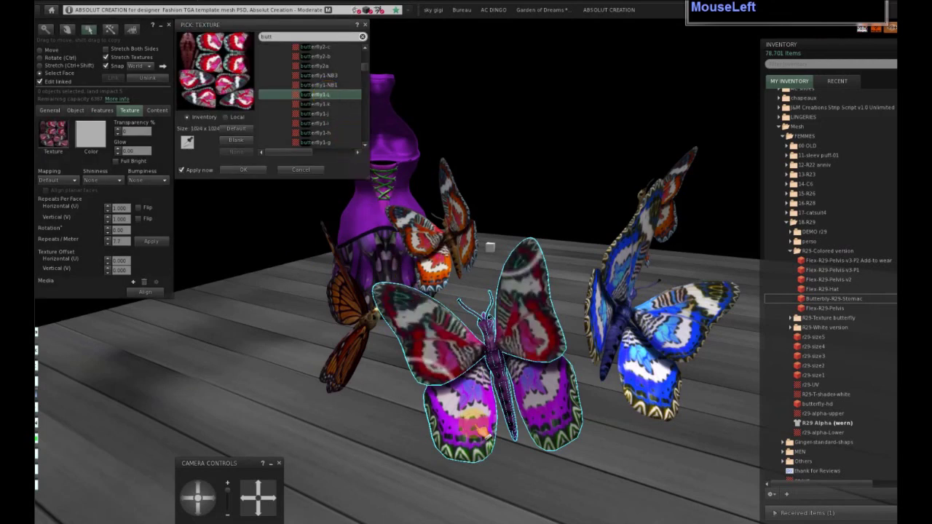
- Select the lower wings of the front butterfly and apply the butterfly1-e texture to them
click(474, 425)
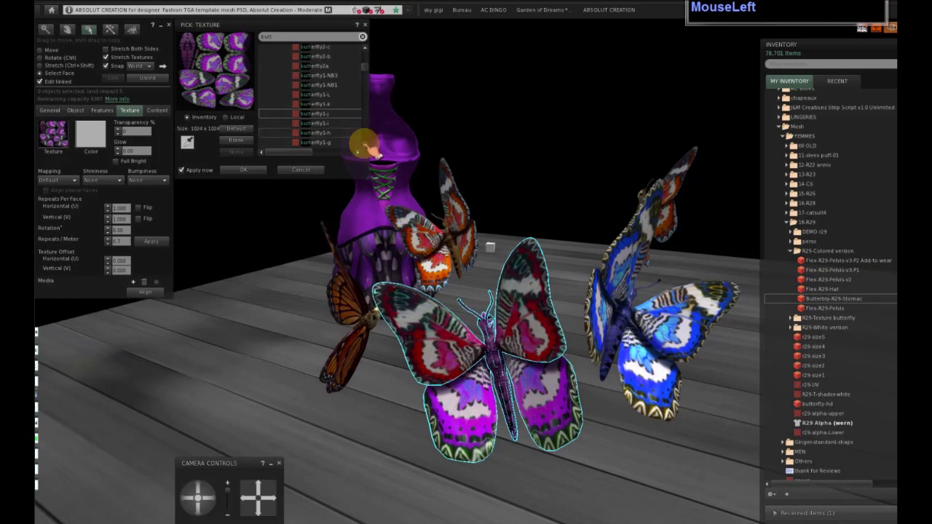
scroll(364, 145, down, 2)
click(325, 124)
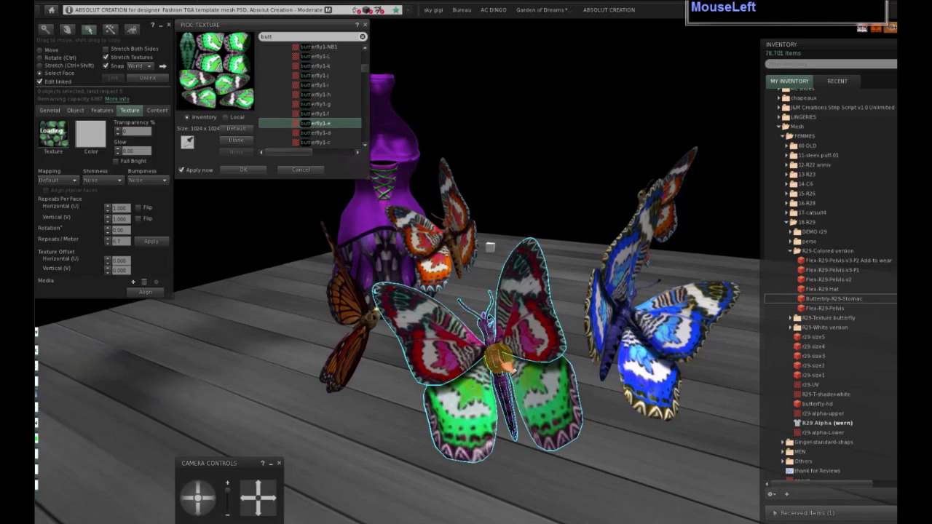
- Select the body of the front butterfly, apply the butterfly1a texture to it, and accept the texture choice
click(499, 359)
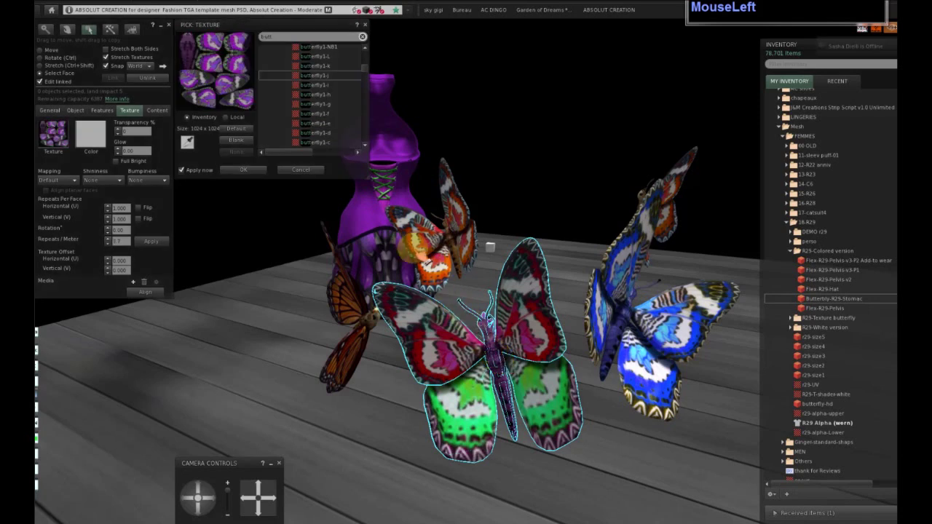
scroll(337, 144, down, 1)
scroll(336, 144, down, 2)
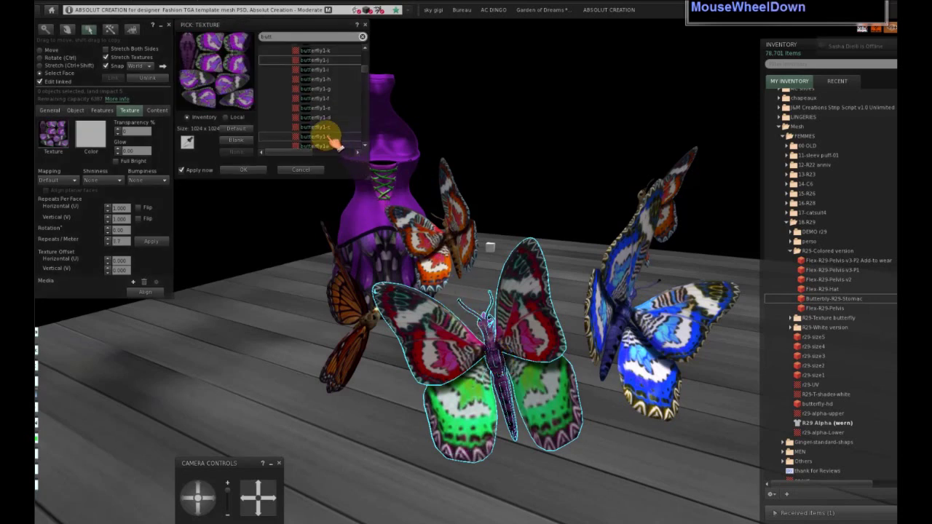
click(337, 148)
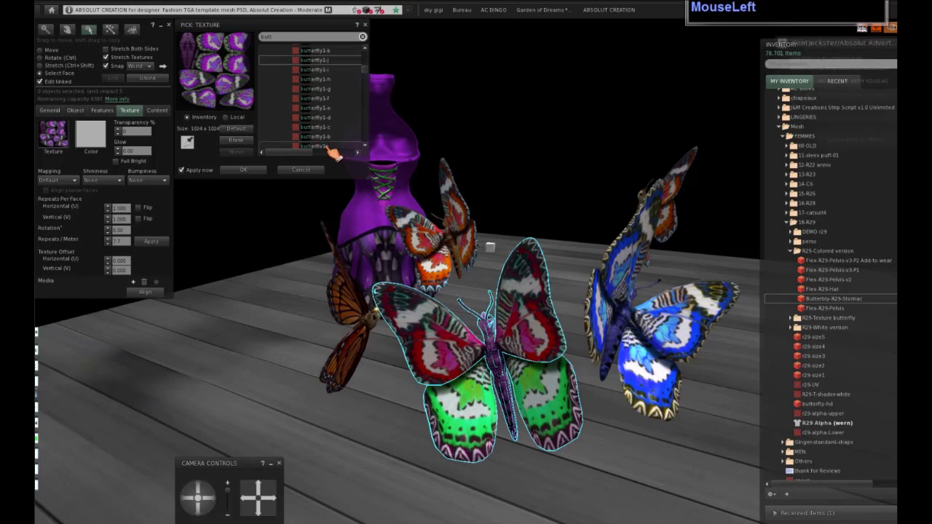
click(244, 169)
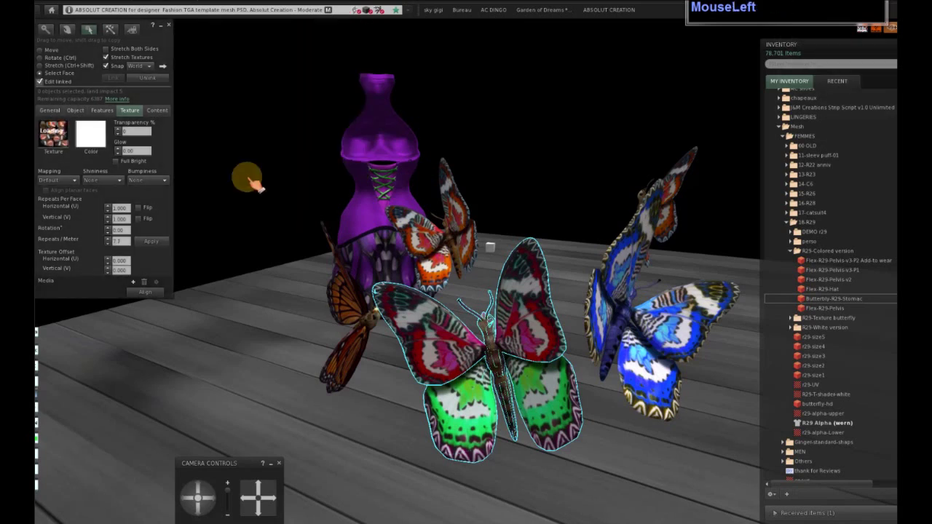
- Reopen the whole butterfly set for editing and move it aside next to the dress to free the floor
drag(130, 406, 367, 514)
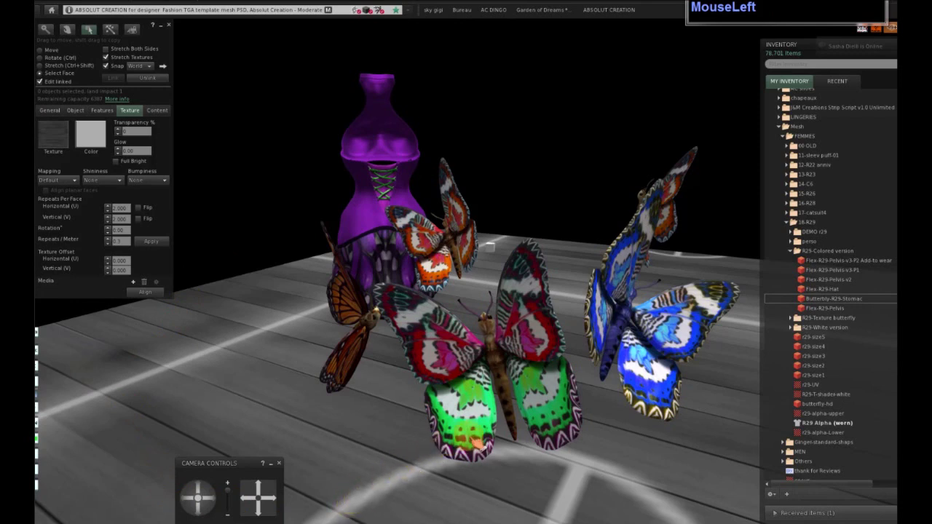
scroll(470, 440, down, 4)
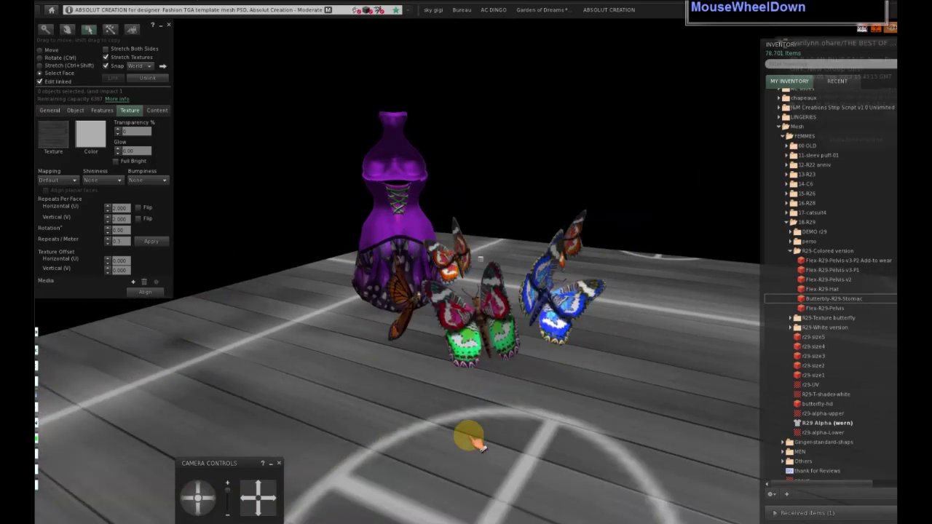
click(198, 497)
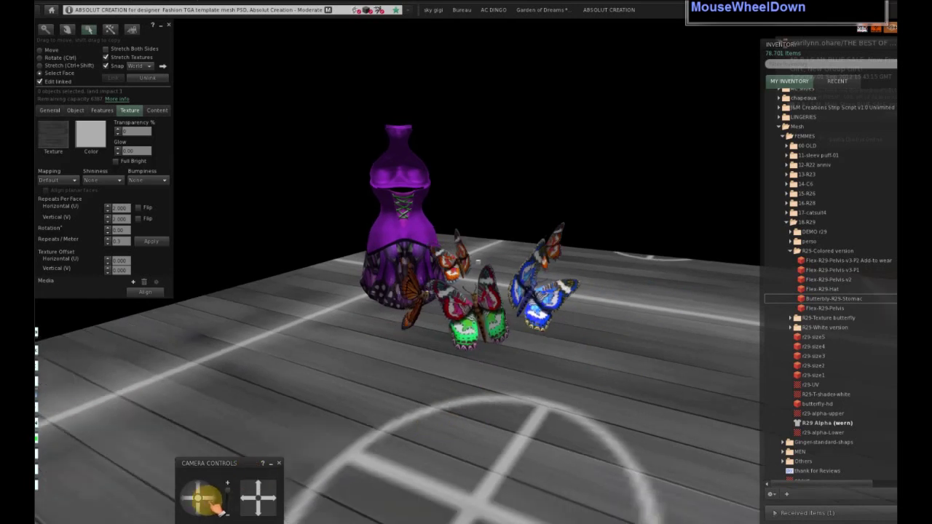
click(201, 497)
click(203, 497)
click(204, 496)
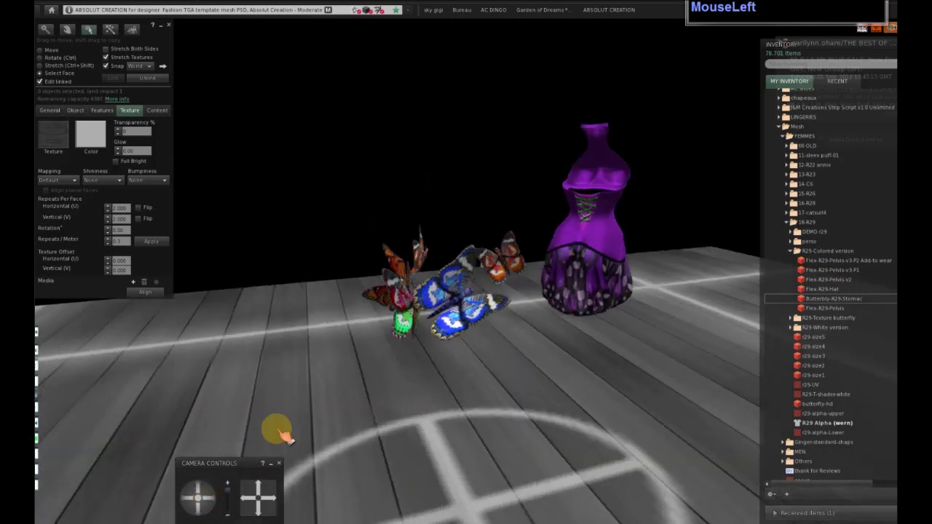
right_click(443, 326)
right_click(424, 298)
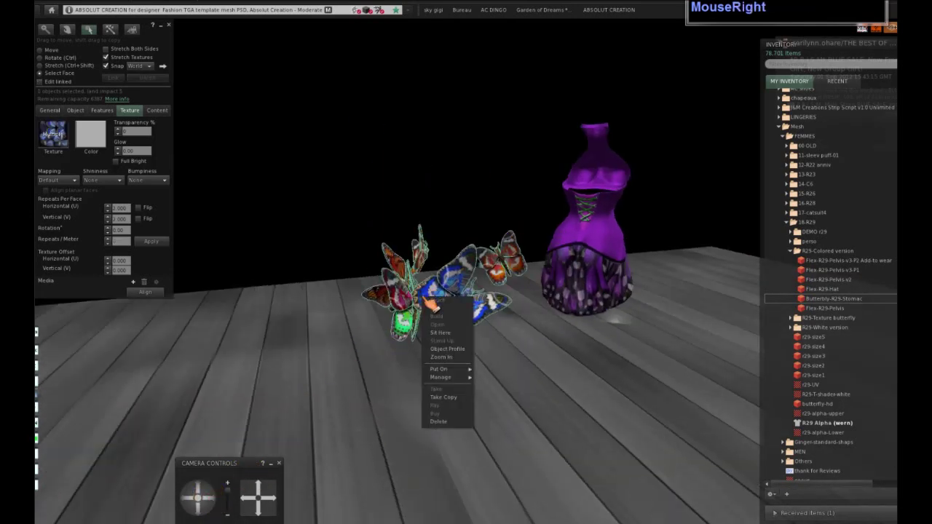
click(436, 309)
drag(414, 283, 636, 270)
drag(764, 268, 683, 233)
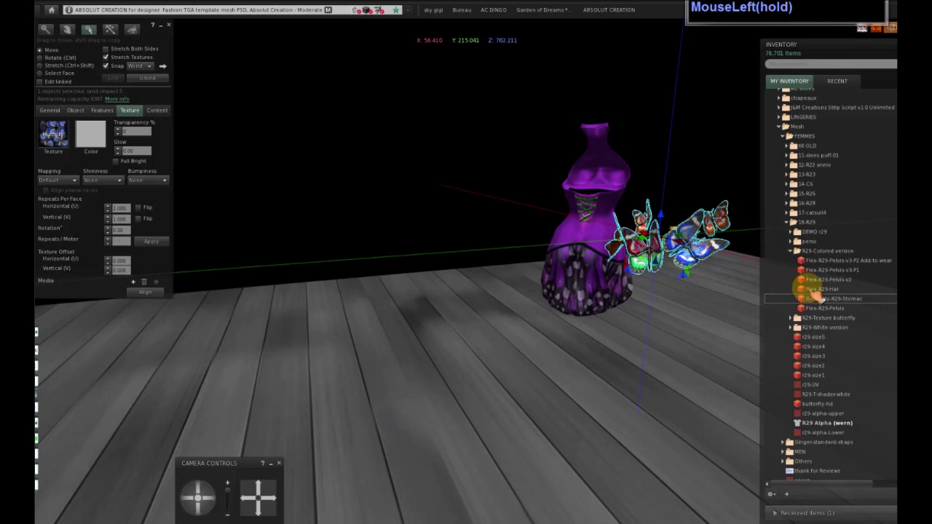
- Place Flex-R29-Hat from the R29-Colored version folder on the floor and bring it forward into the foreground
click(822, 290)
click(827, 290)
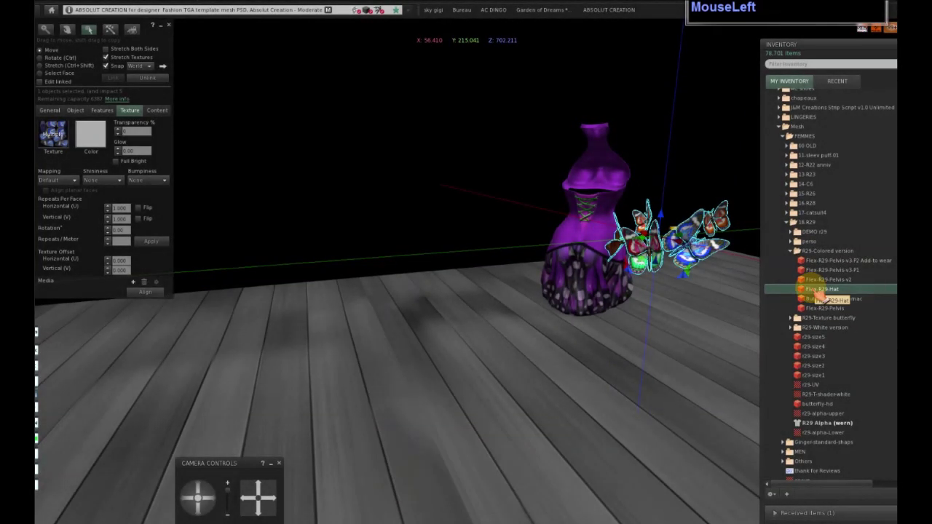
drag(820, 295, 418, 386)
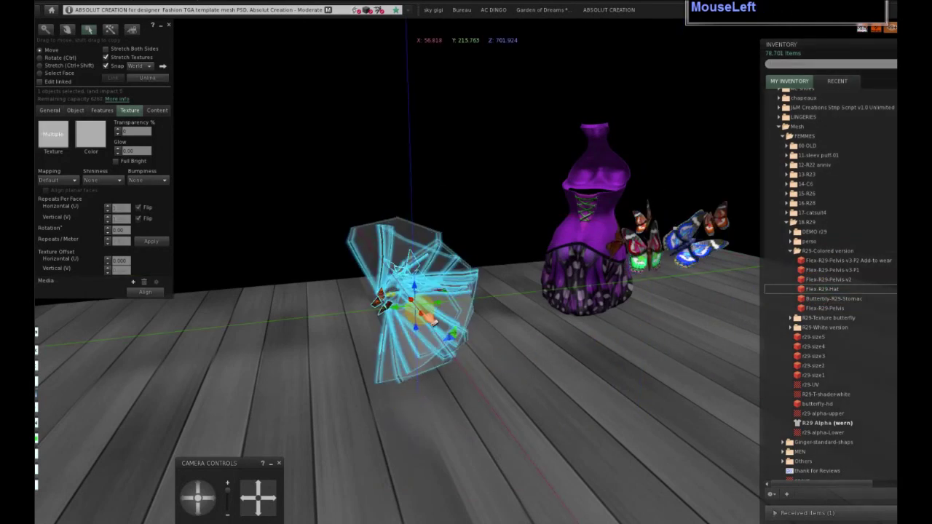
click(429, 321)
drag(430, 320, 481, 385)
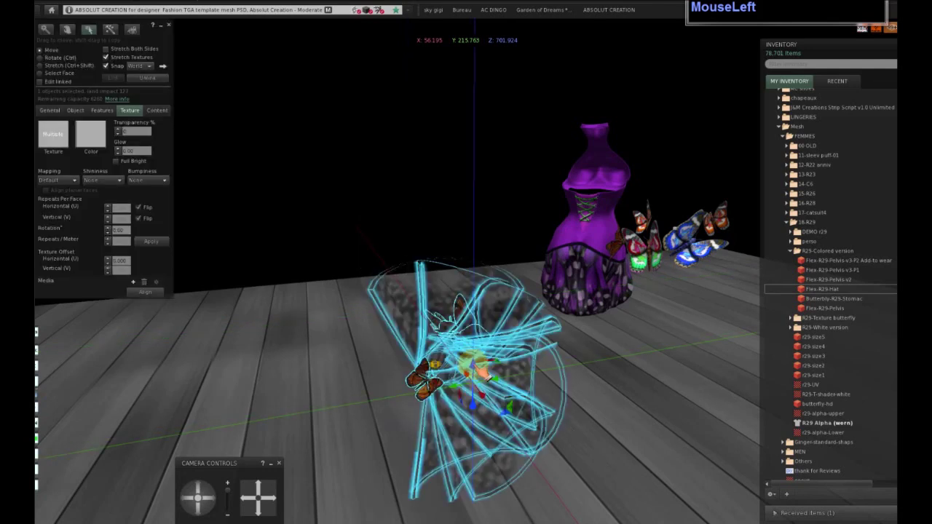
- Raise the hat above the floor and rotate it so that its butterflies face the view
drag(479, 313, 481, 254)
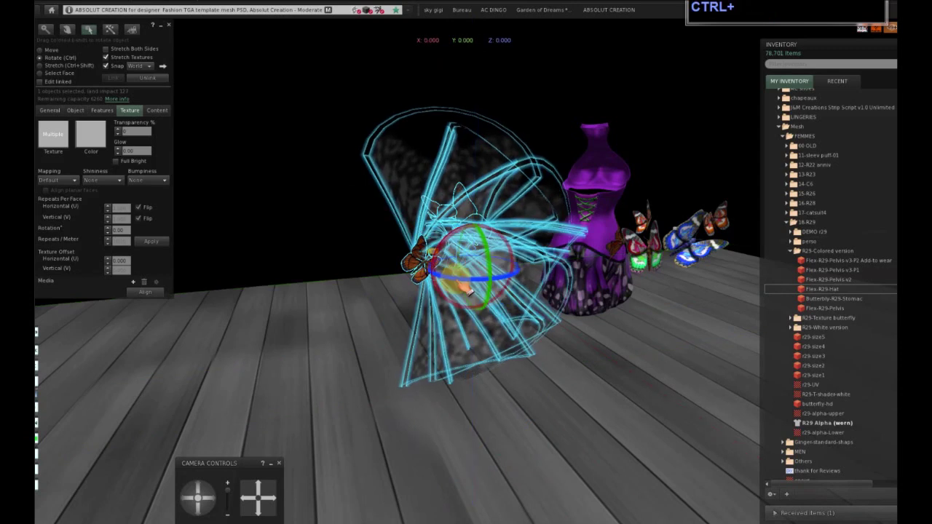
ctrl+click(463, 287)
drag(463, 288, 480, 340)
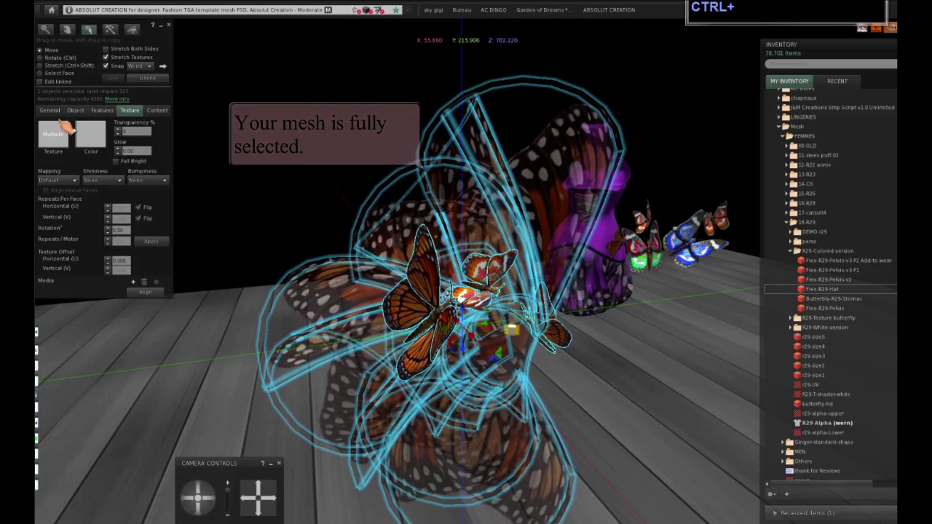
- Enable editing of linked parts for the hat
click(61, 82)
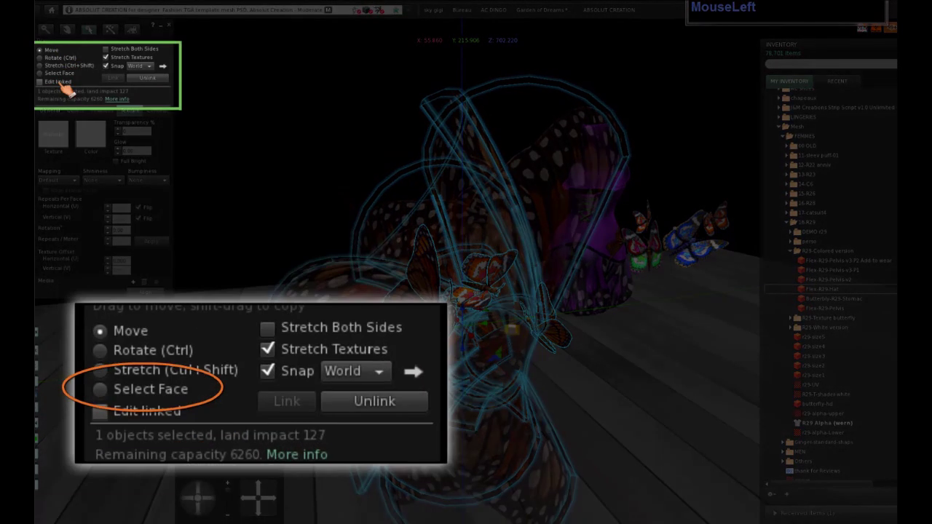